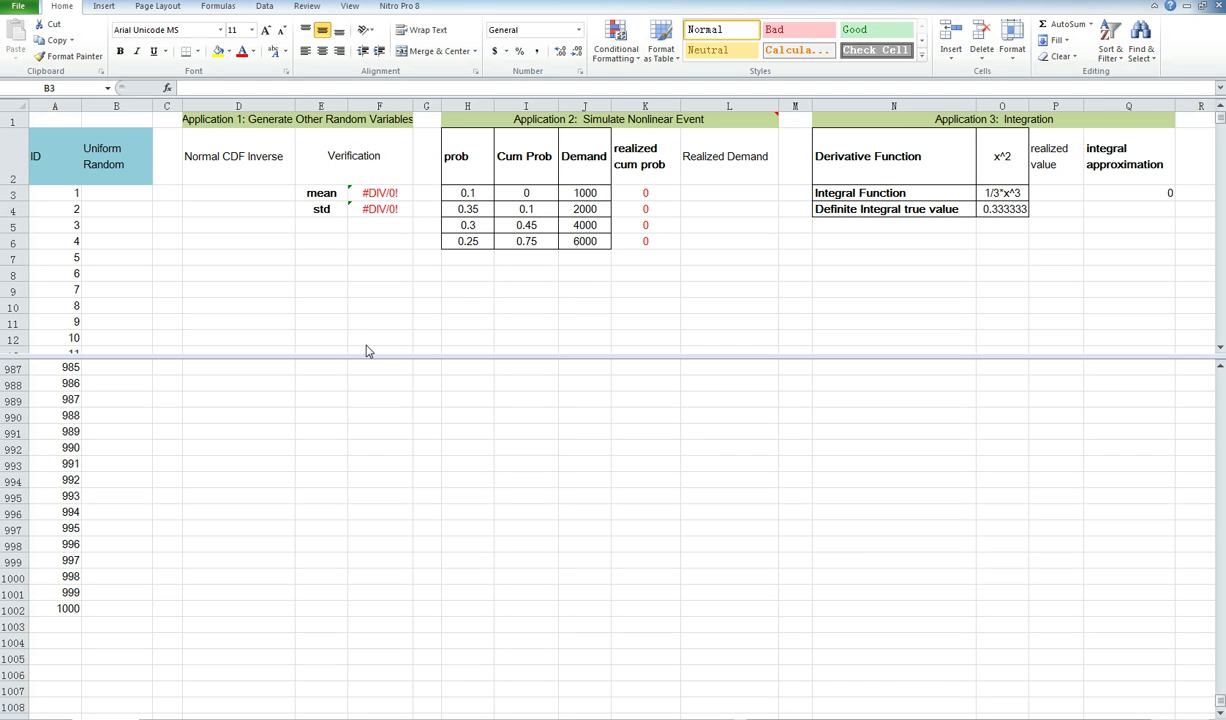
Enter =RAND() in cell B3 under Uniform Random.
{"action": "left_click", "coordinate": [116, 190]}
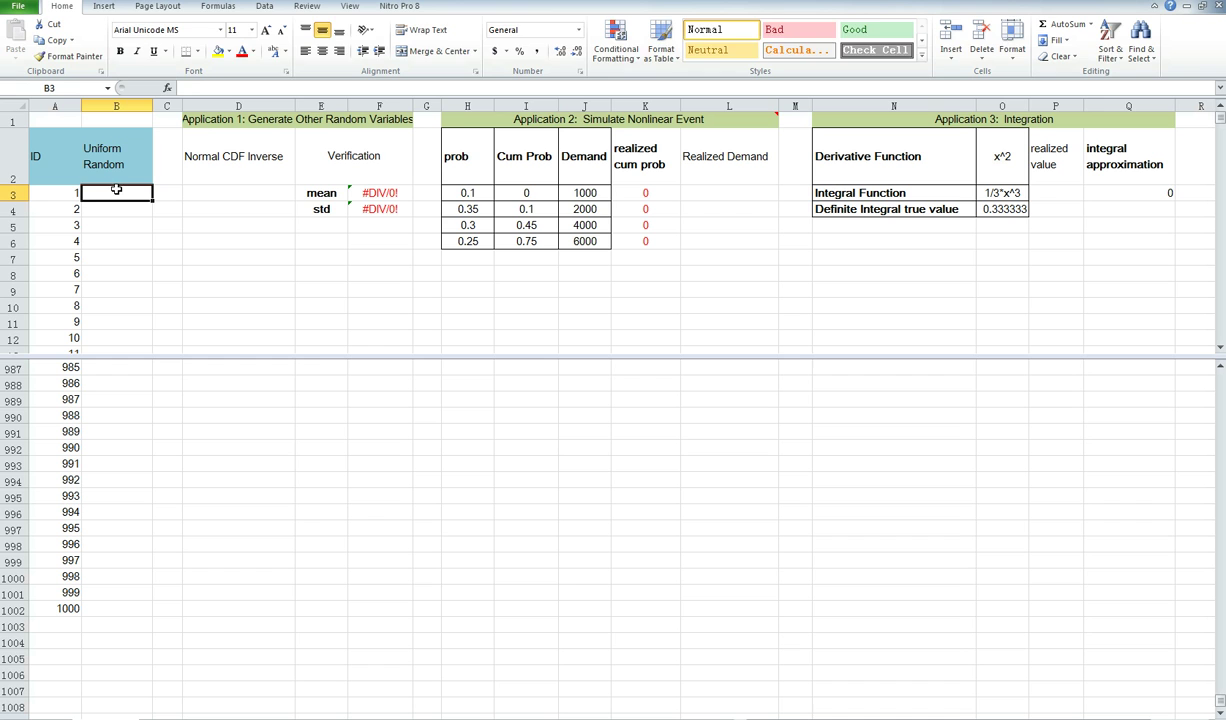
{"action": "type", "text": "=rand("}
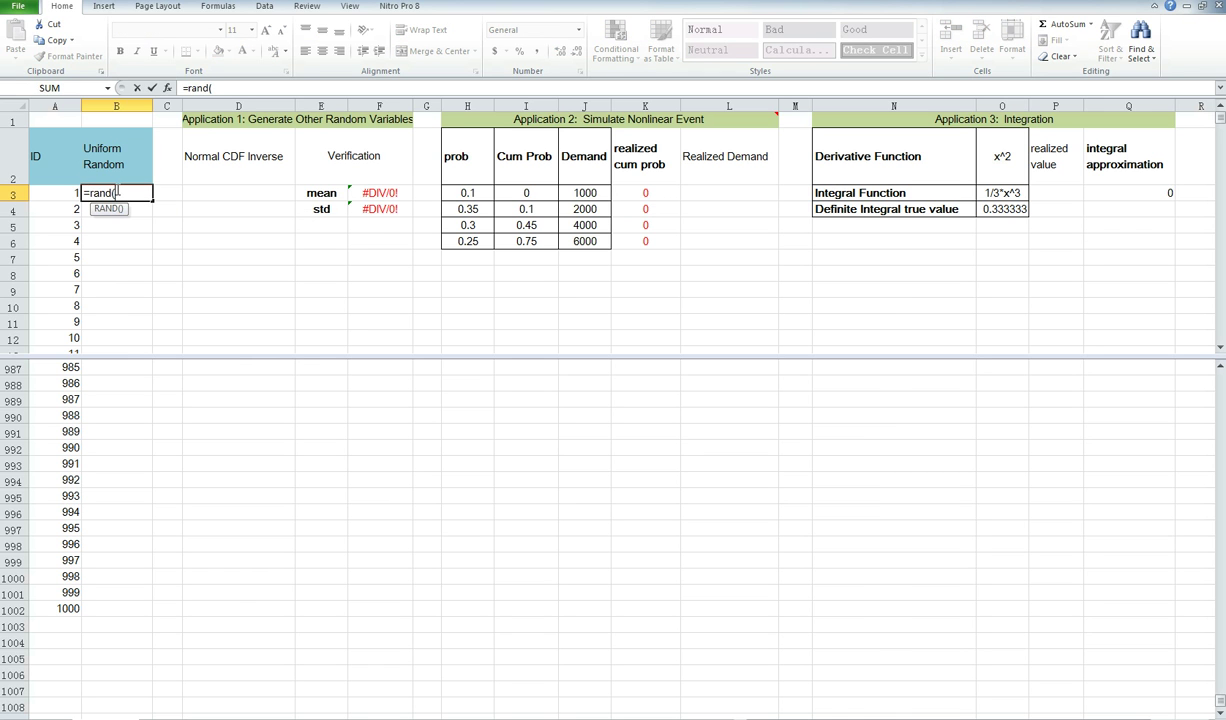
{"action": "type", "text": ")"}
{"action": "key", "text": "Return"}
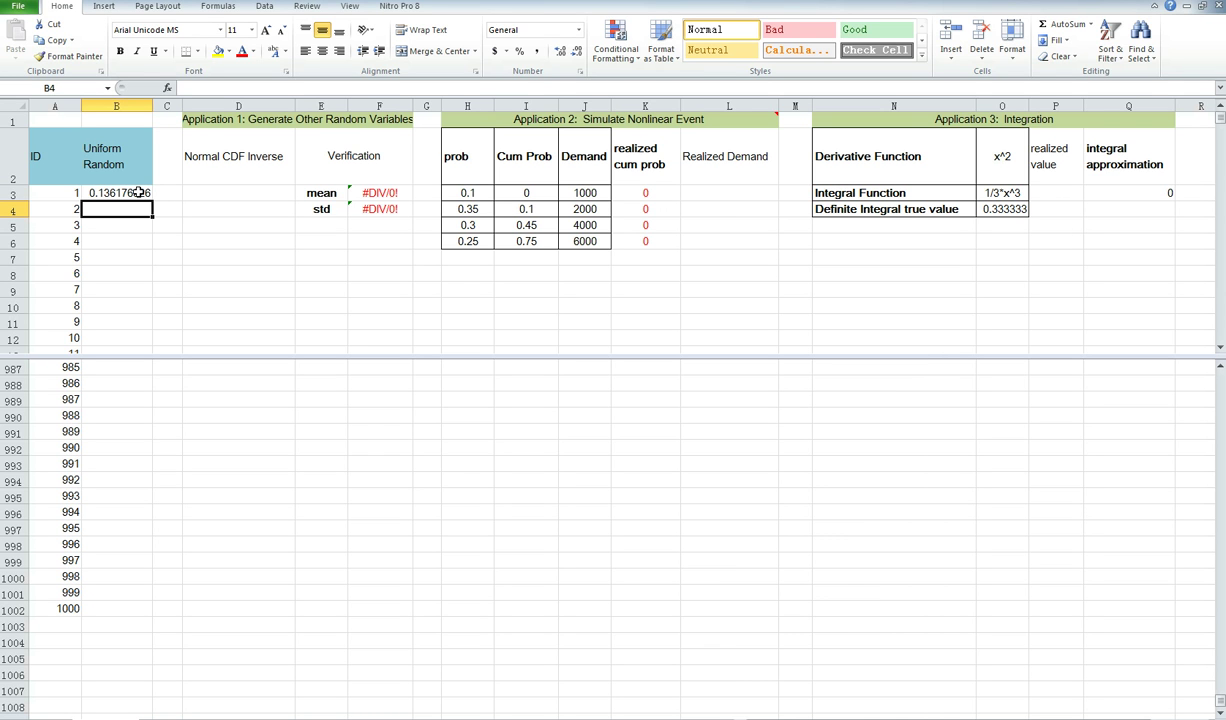
Change B3 to =-1+2*RAND(), then revert it to plain =RAND().
{"action": "left_click", "coordinate": [138, 192]}
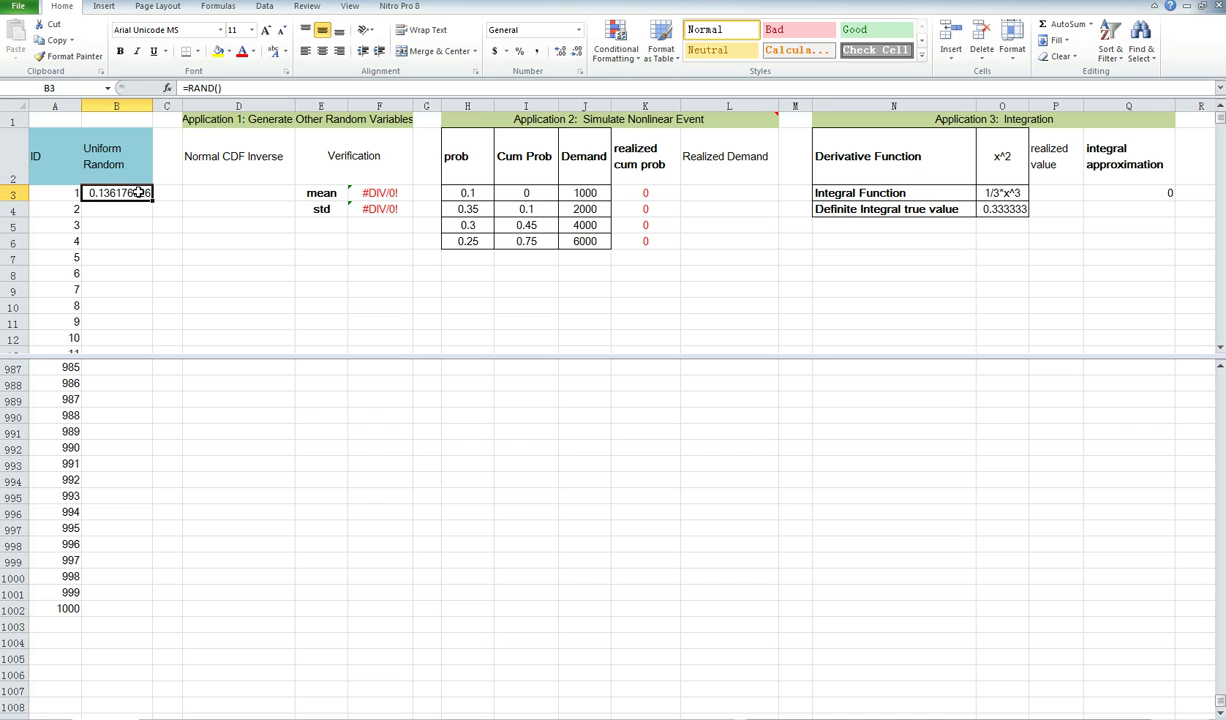
{"action": "left_click", "coordinate": [239, 90]}
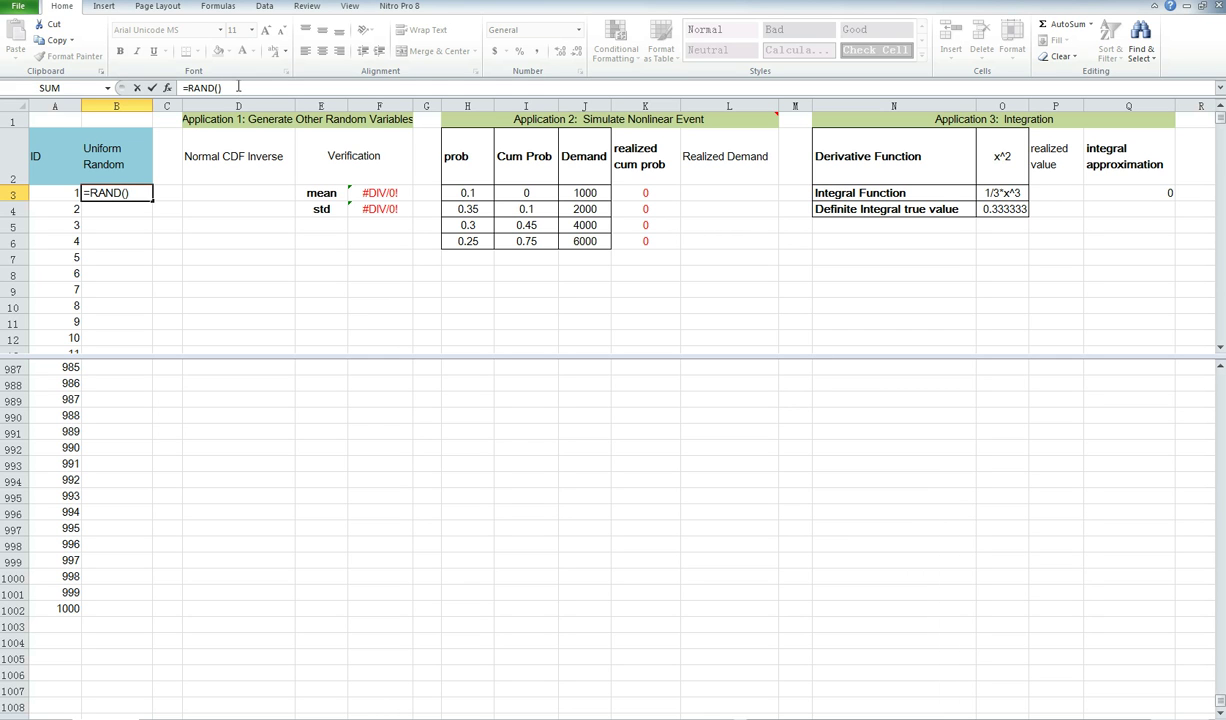
{"action": "left_click", "coordinate": [189, 89]}
{"action": "type", "text": "-1+"}
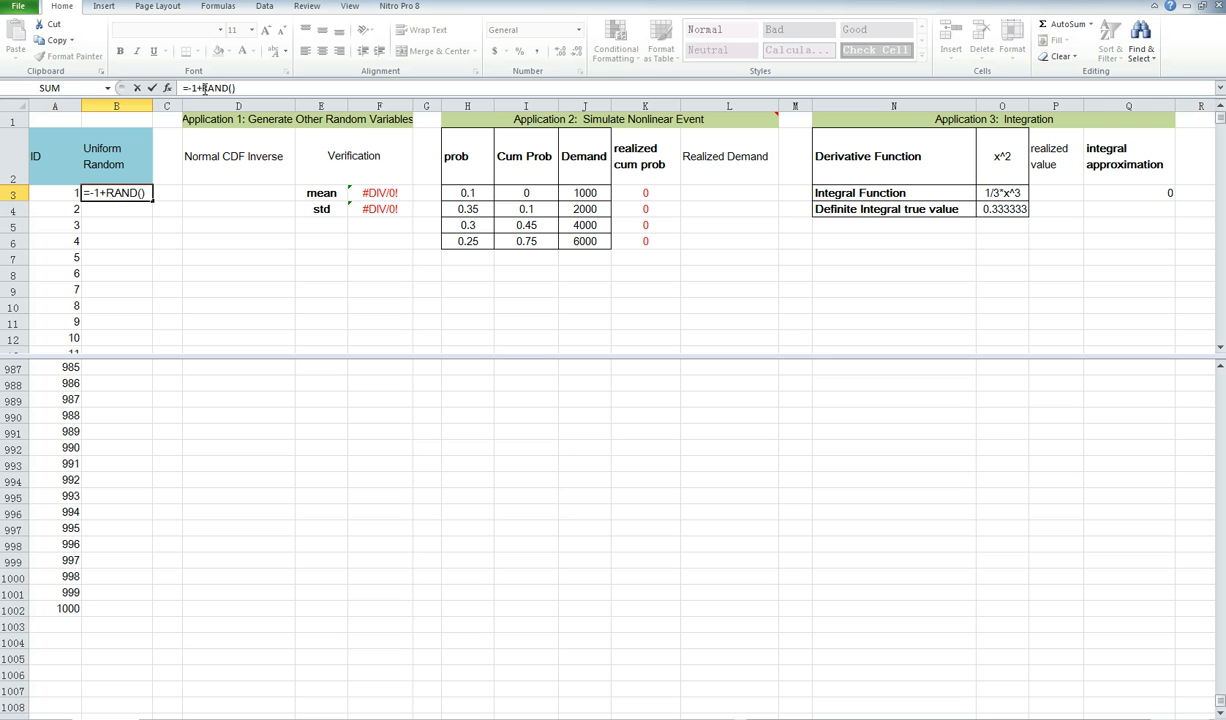
{"action": "type", "text": "2*"}
{"action": "left_click_drag", "start_coordinate": [218, 88], "coordinate": [269, 89]}
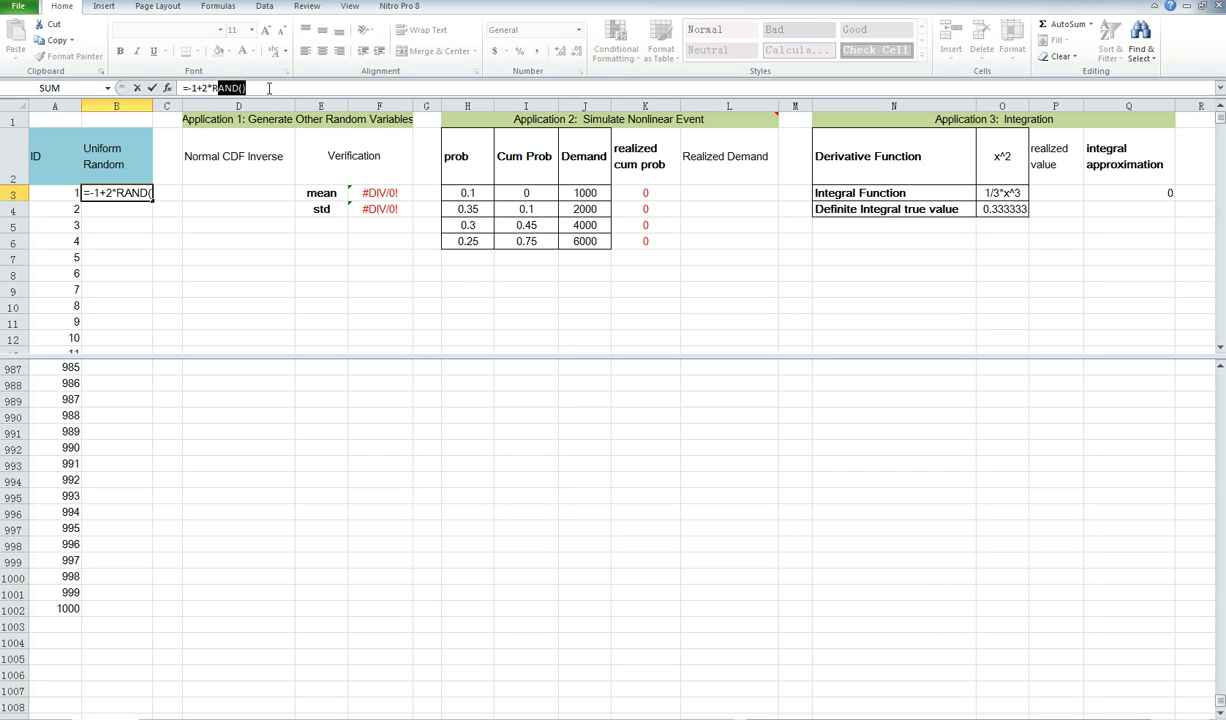
{"action": "left_click_drag", "start_coordinate": [269, 88], "coordinate": [190, 88]}
{"action": "left_click", "coordinate": [271, 88]}
{"action": "key", "text": "BackSpace"}
{"action": "key", "text": "BackSpace"}
{"action": "key", "text": "BackSpace"}
{"action": "key", "text": "BackSpace"}
{"action": "key", "text": "BackSpace"}
{"action": "key", "text": "BackSpace"}
{"action": "key", "text": "BackSpace"}
{"action": "key", "text": "BackSpace"}
{"action": "key", "text": "BackSpace"}
{"action": "key", "text": "BackSpace"}
{"action": "key", "text": "BackSpace"}
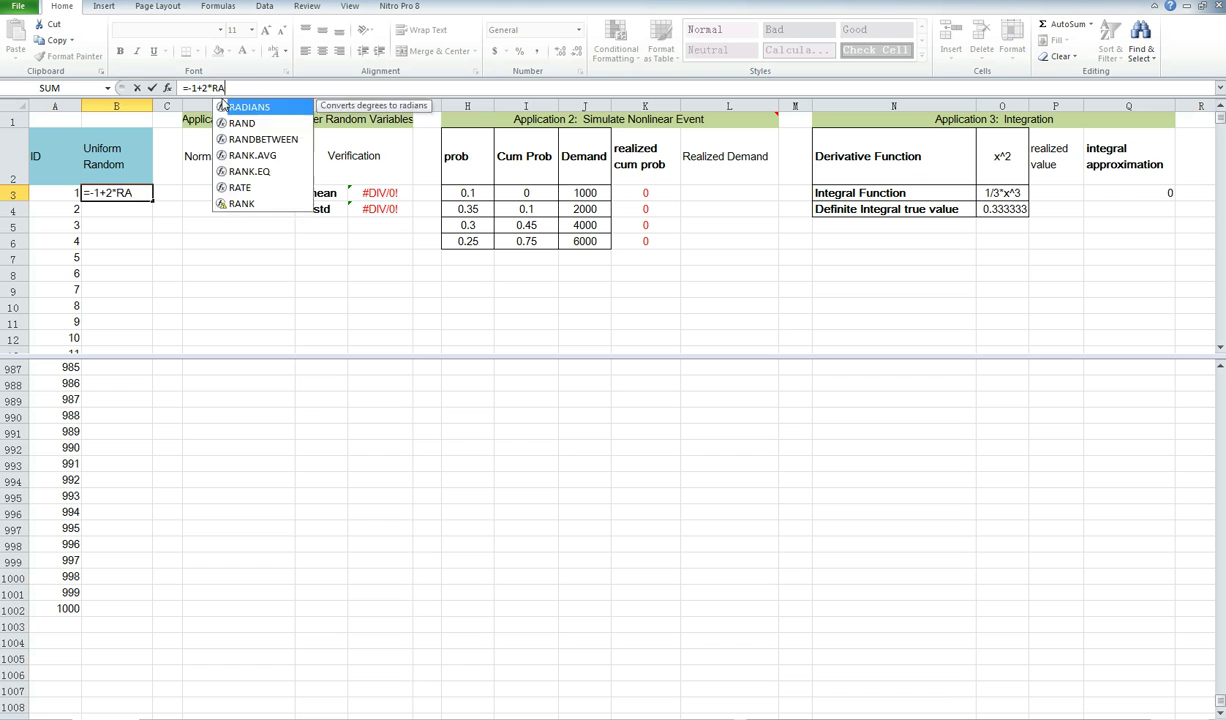
{"action": "type", "text": "rand"}
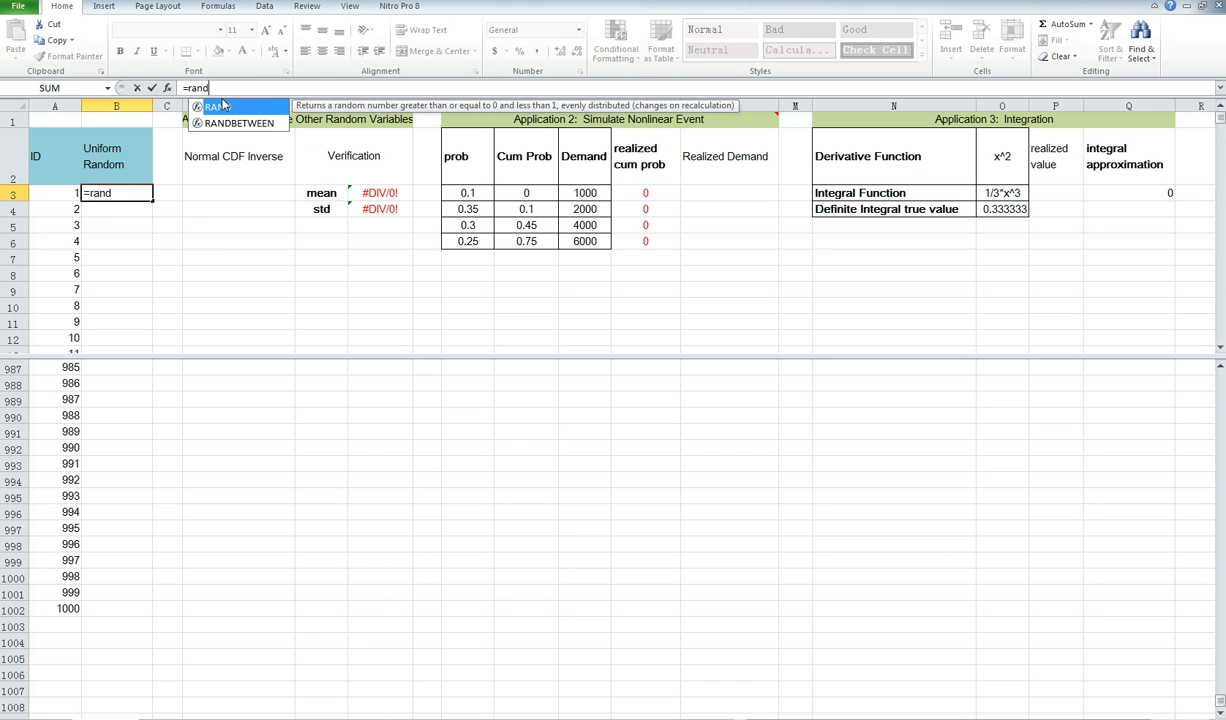
{"action": "type", "text": "()"}
{"action": "key", "text": "Return"}
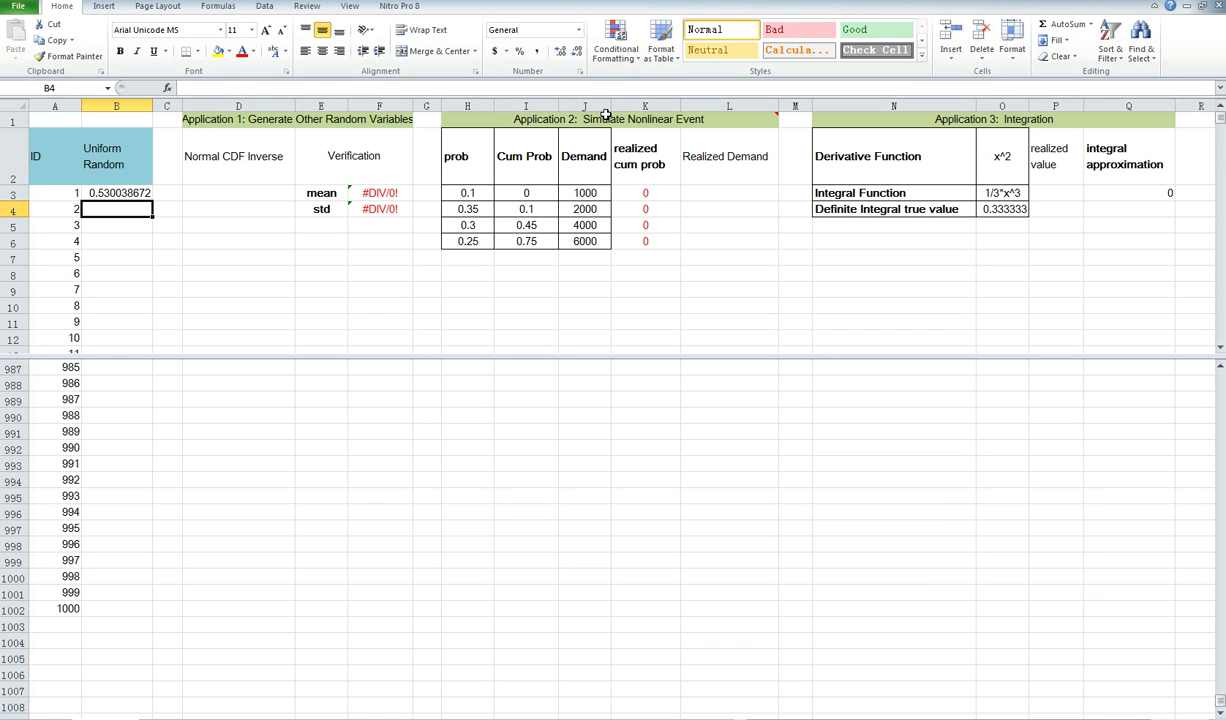
Remove and redo the split between the sheet panes.
{"action": "left_click", "coordinate": [711, 188]}
{"action": "left_click", "coordinate": [128, 208]}
{"action": "left_click", "coordinate": [130, 190]}
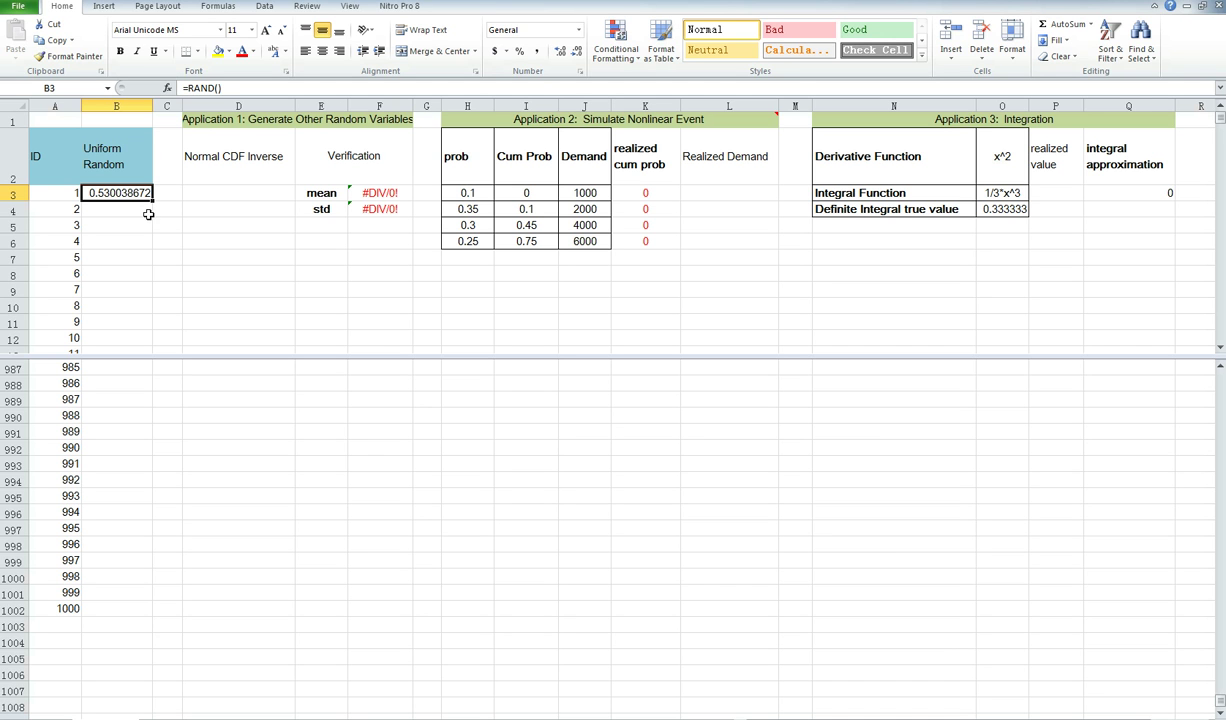
{"action": "left_click_drag", "start_coordinate": [360, 350], "coordinate": [360, 104]}
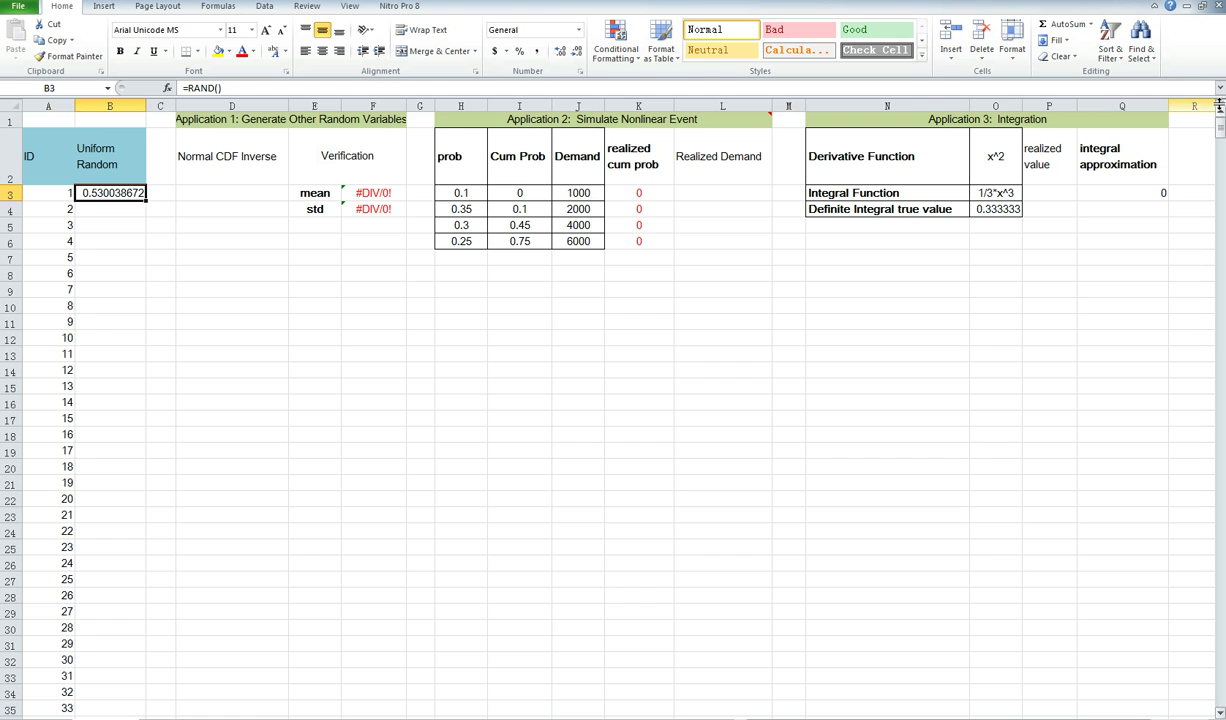
{"action": "left_click_drag", "start_coordinate": [1219, 97], "coordinate": [1221, 697]}
{"action": "left_click", "coordinate": [420, 472]}
{"action": "scroll", "coordinate": [780, 487], "scroll_direction": "down", "scroll_amount": 7}
{"action": "scroll", "coordinate": [182, 543], "scroll_direction": "down", "scroll_amount": 1}
Fill the =RAND() formula from B3 down through B1002 with Ctrl+D.
{"action": "left_click", "coordinate": [140, 192]}
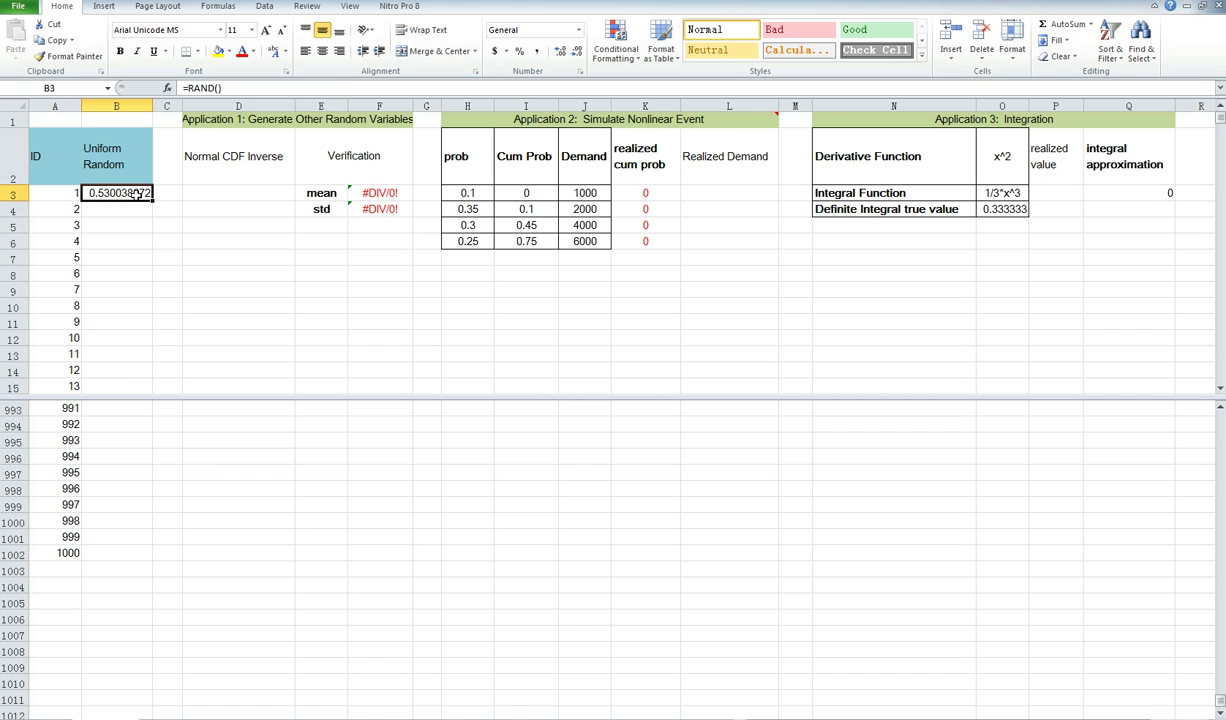
{"action": "left_click", "coordinate": [112, 553], "text": "shift"}
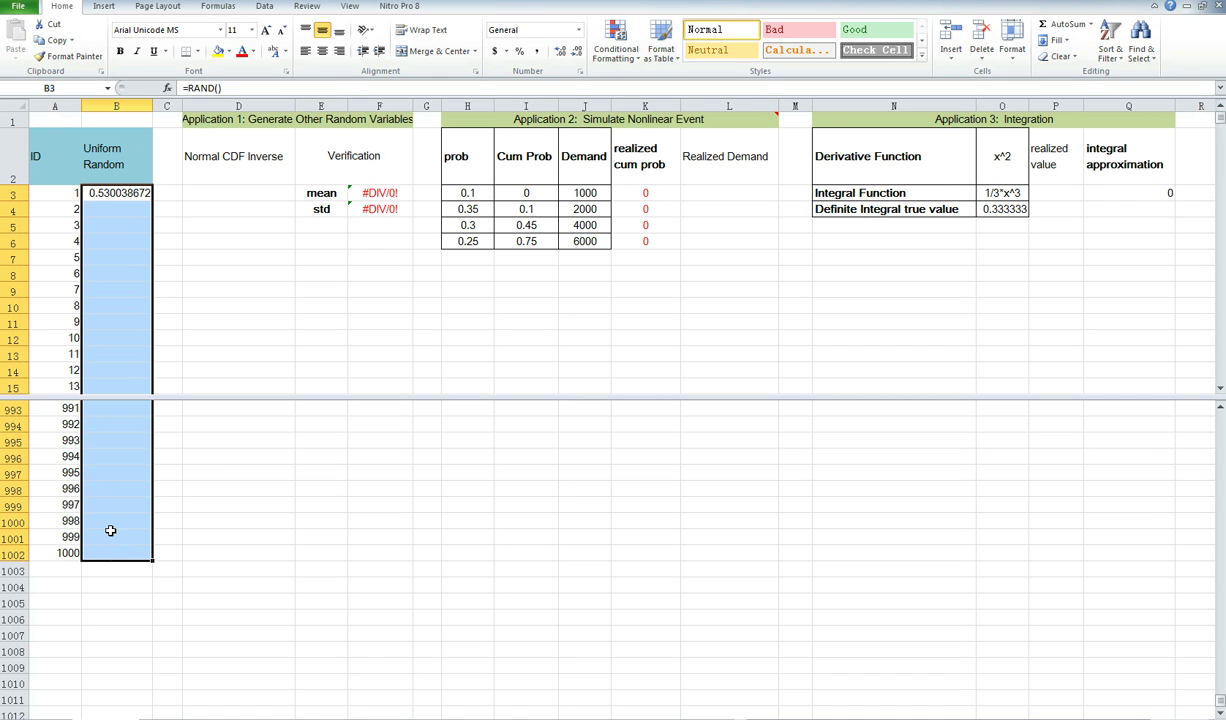
{"action": "key", "text": "ctrl+d"}
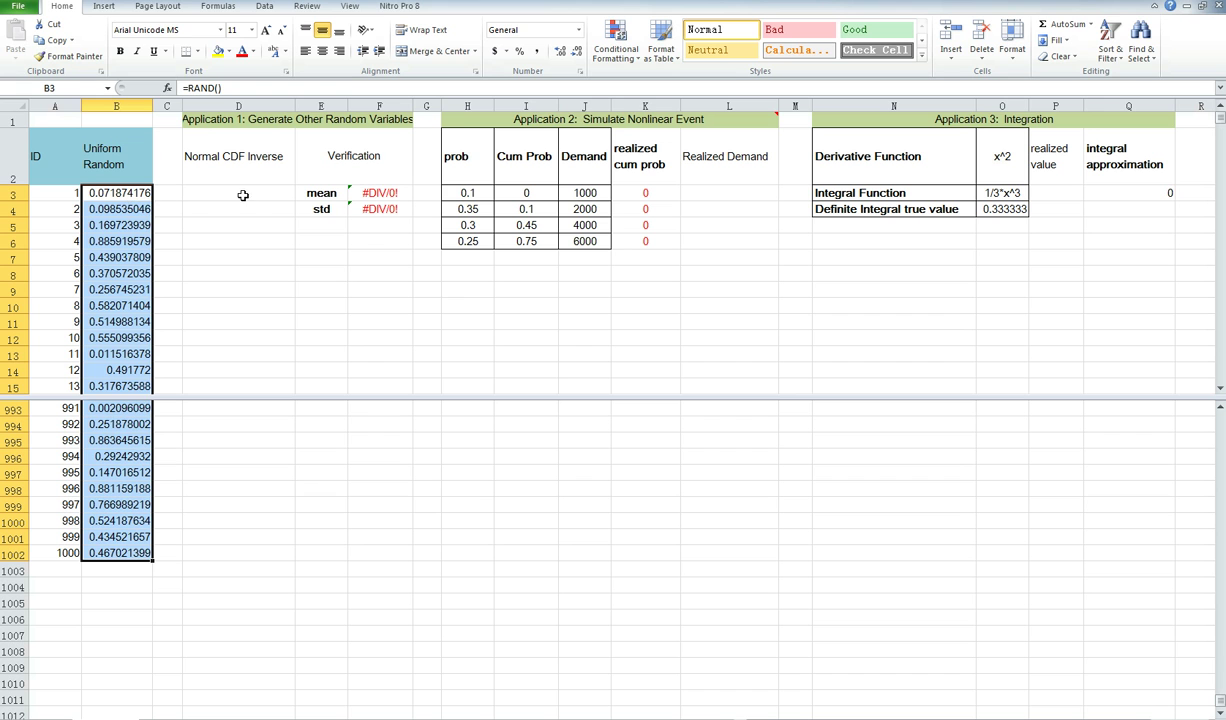
Check the RAND formula copied into B1001, then return to B3.
{"action": "left_click", "coordinate": [131, 192]}
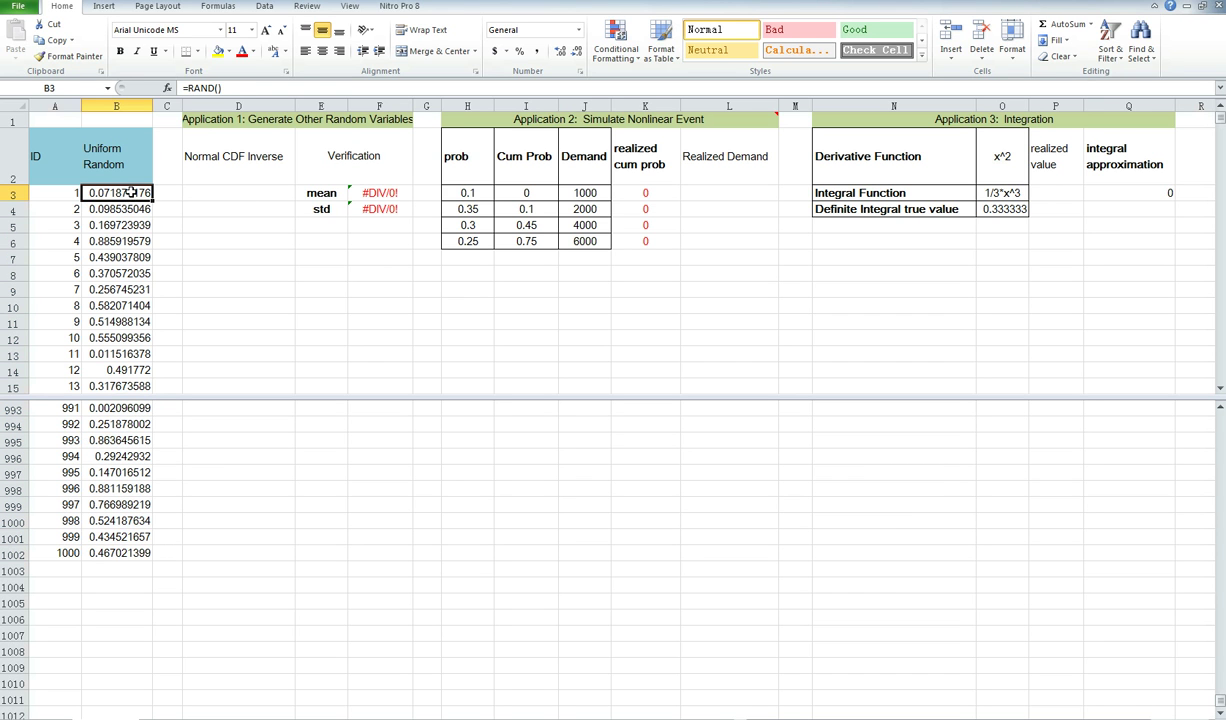
{"action": "left_click", "coordinate": [118, 536]}
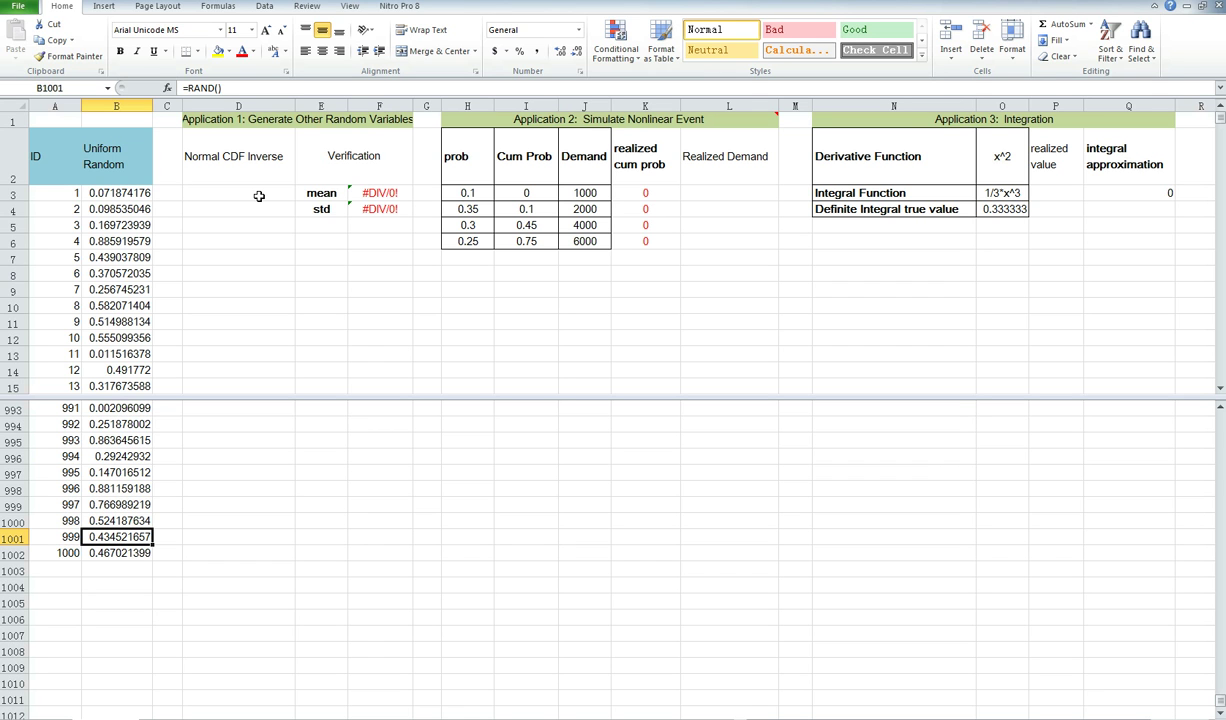
{"action": "left_click", "coordinate": [124, 189]}
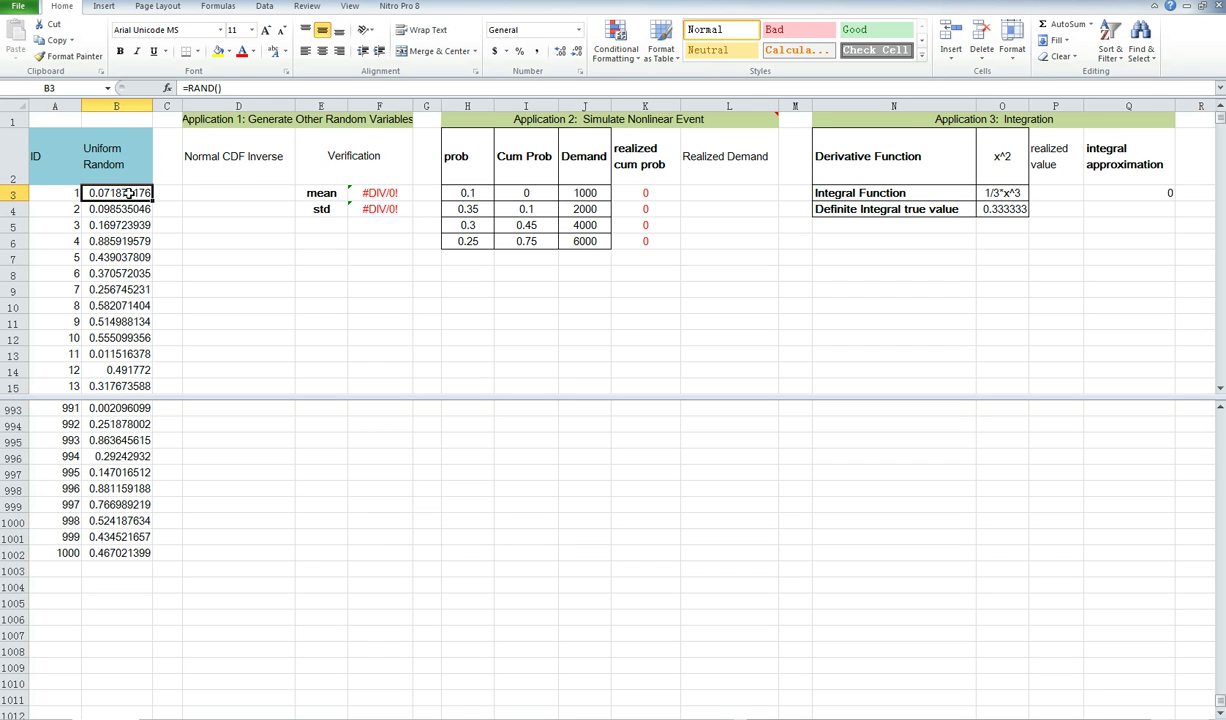
Enter =NORM.INV(B3,0,1) in D3 under Normal CDF Inverse.
{"action": "left_click", "coordinate": [237, 194]}
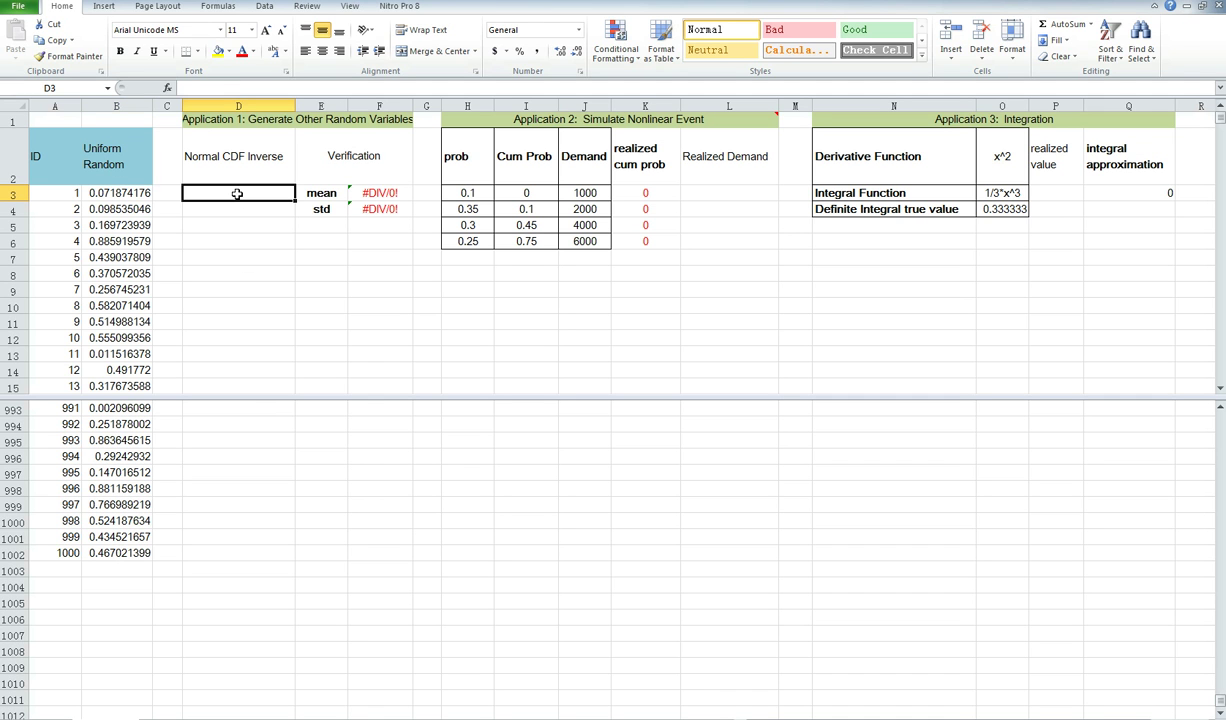
{"action": "type", "text": "=no"}
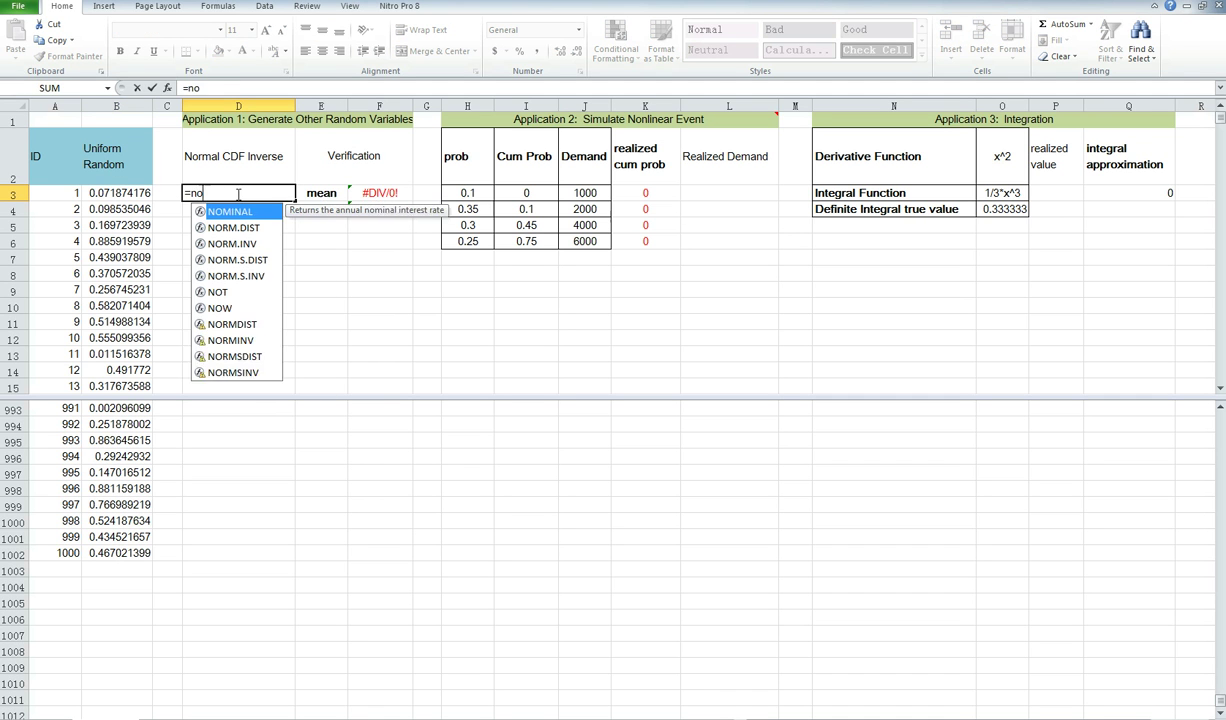
{"action": "type", "text": "rm."}
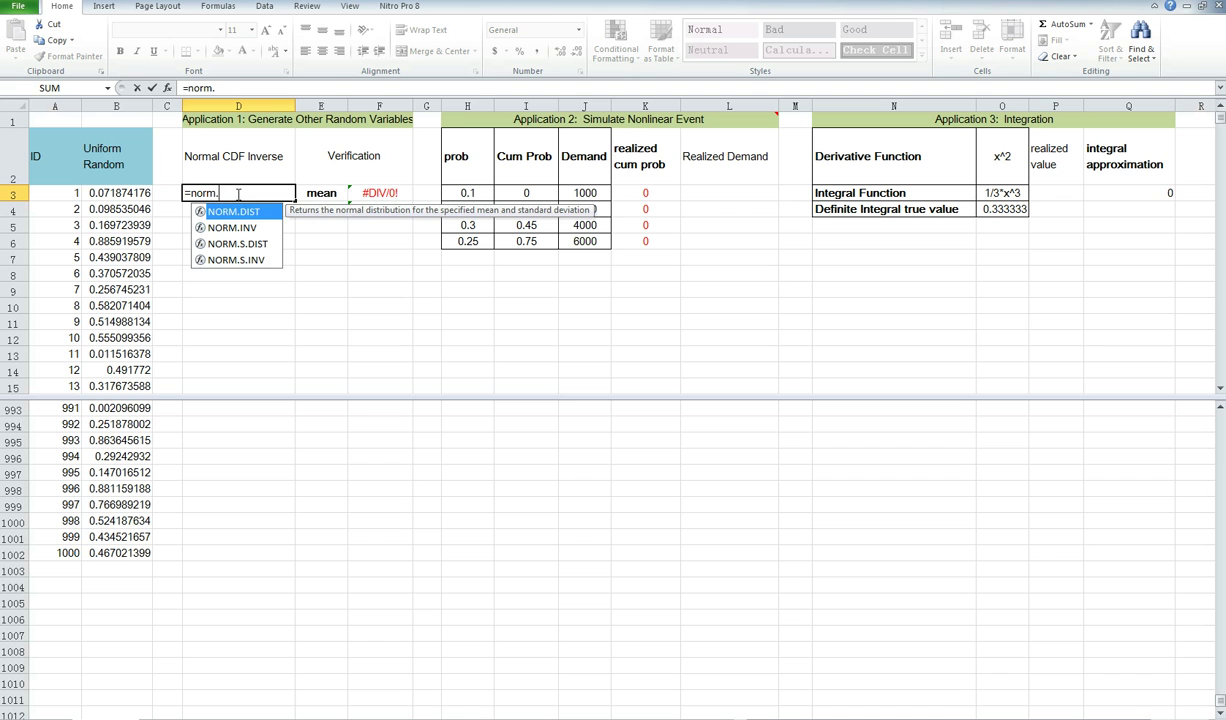
{"action": "type", "text": "inv"}
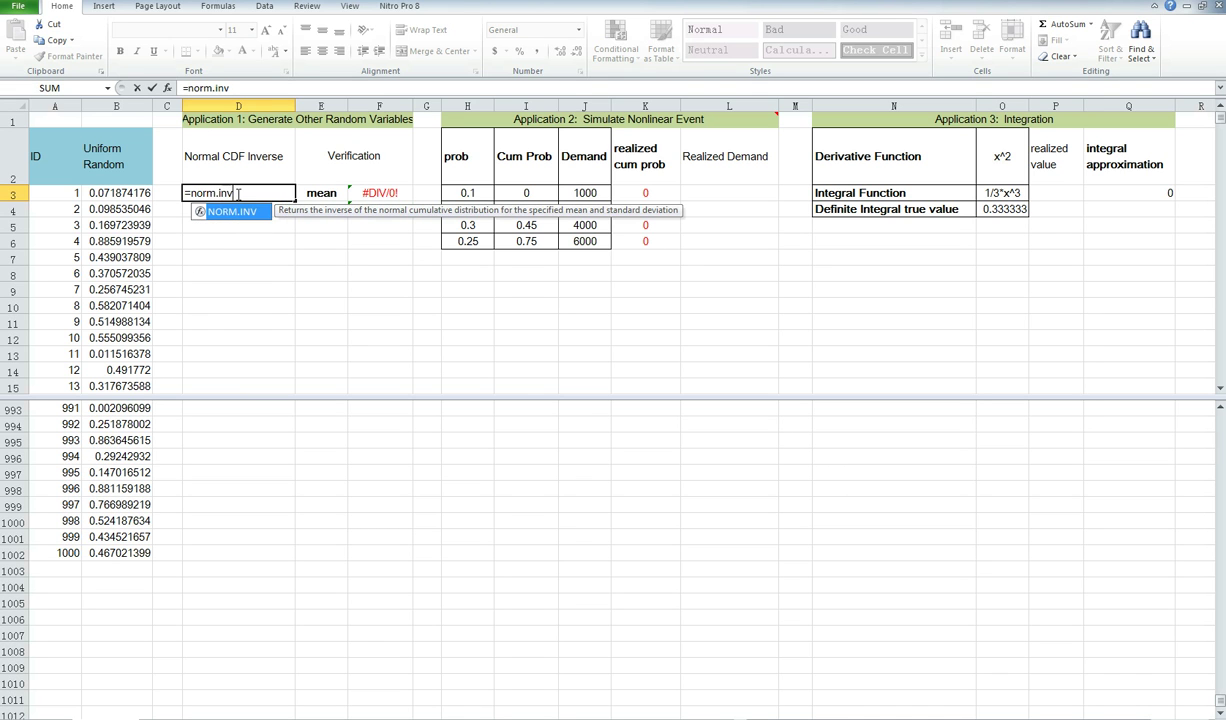
{"action": "type", "text": "("}
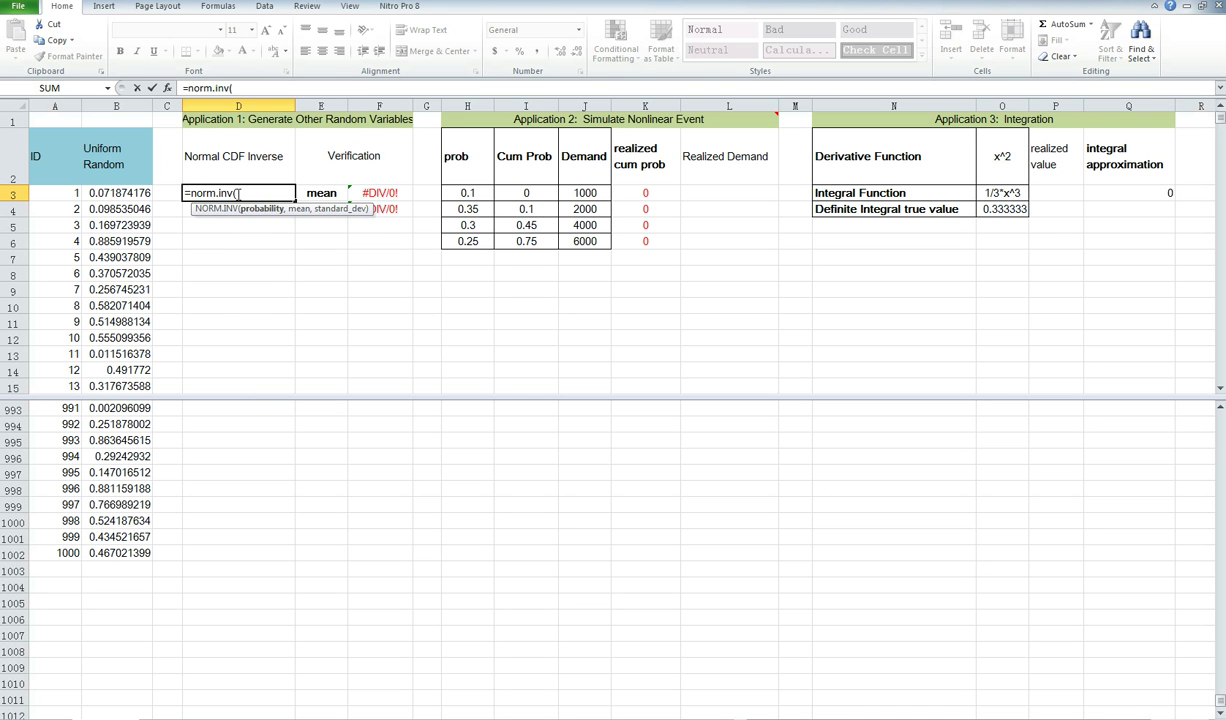
{"action": "left_click", "coordinate": [132, 193]}
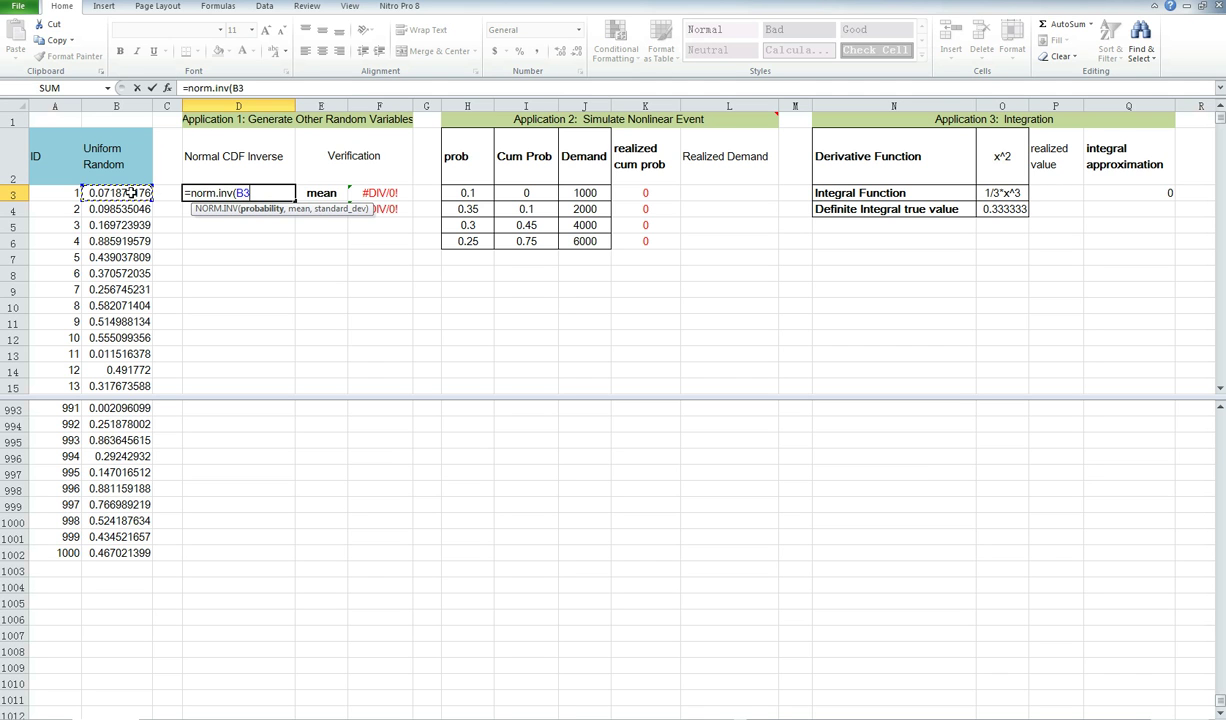
{"action": "type", "text": ","}
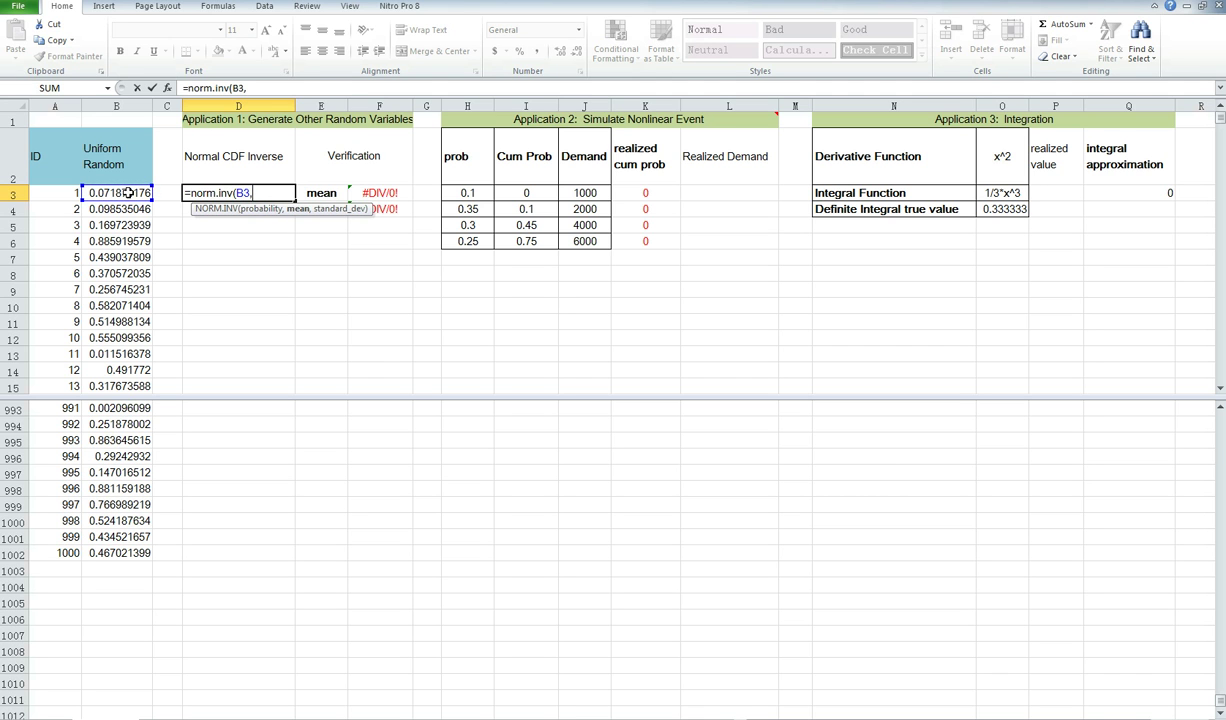
{"action": "type", "text": "0,1"}
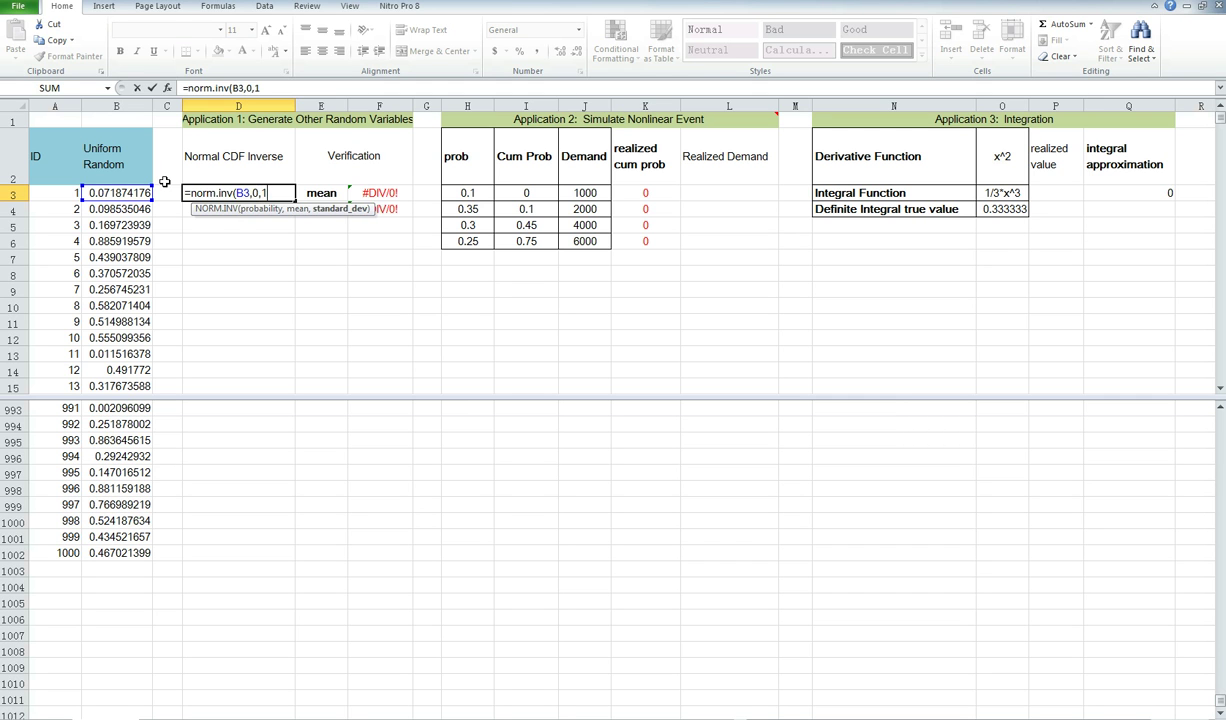
{"action": "type", "text": ")"}
{"action": "key", "text": "Return"}
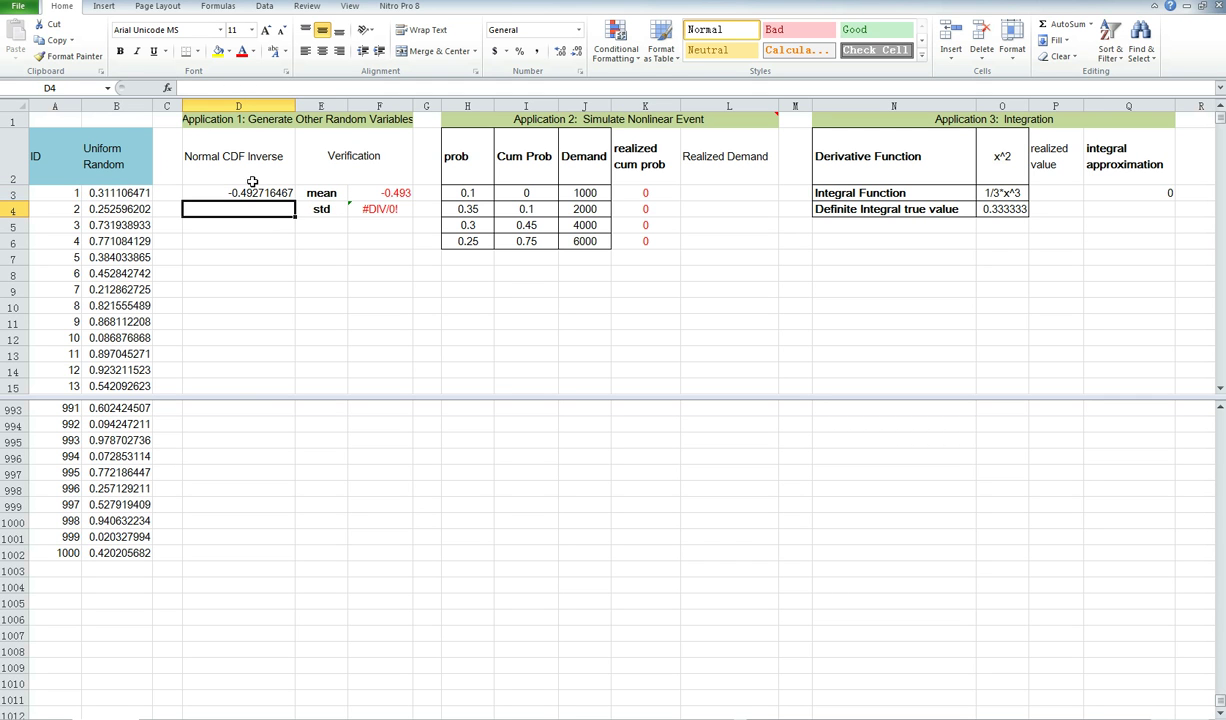
Fill the NORM.INV formula from D3 down through row 1002.
{"action": "left_click", "coordinate": [248, 190]}
{"action": "left_click", "coordinate": [246, 548], "text": "shift"}
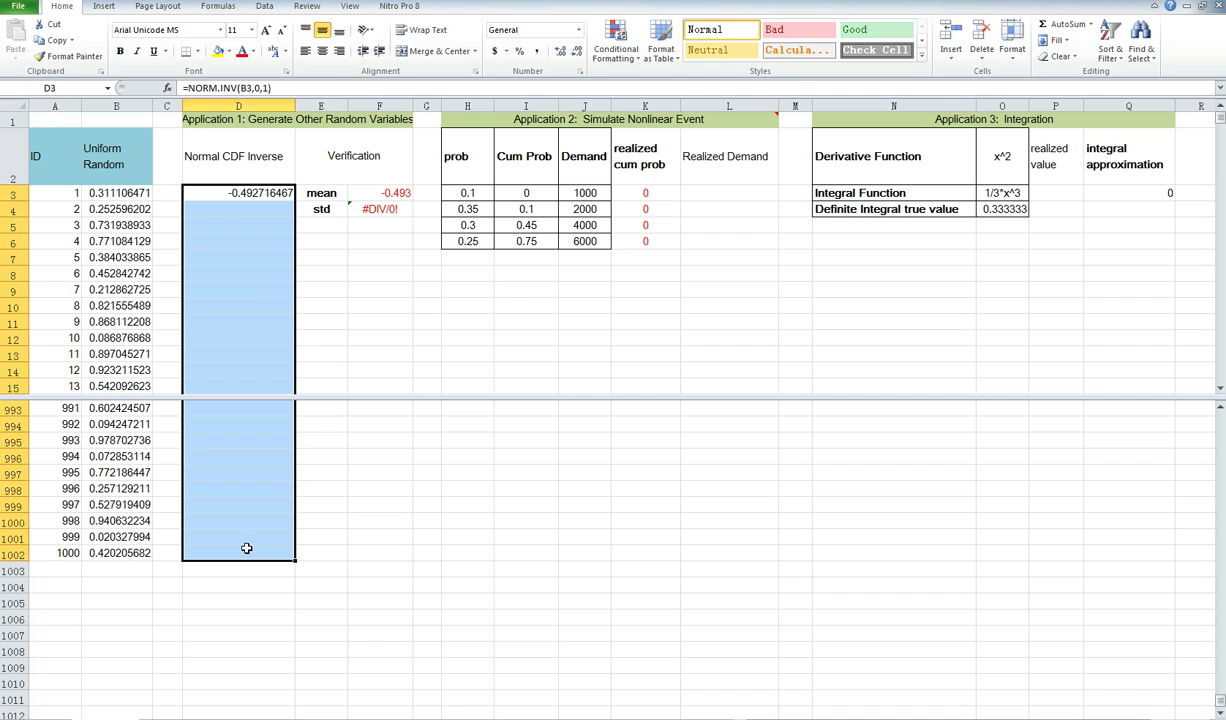
{"action": "key", "text": "ctrl+d"}
{"action": "left_click", "coordinate": [376, 268]}
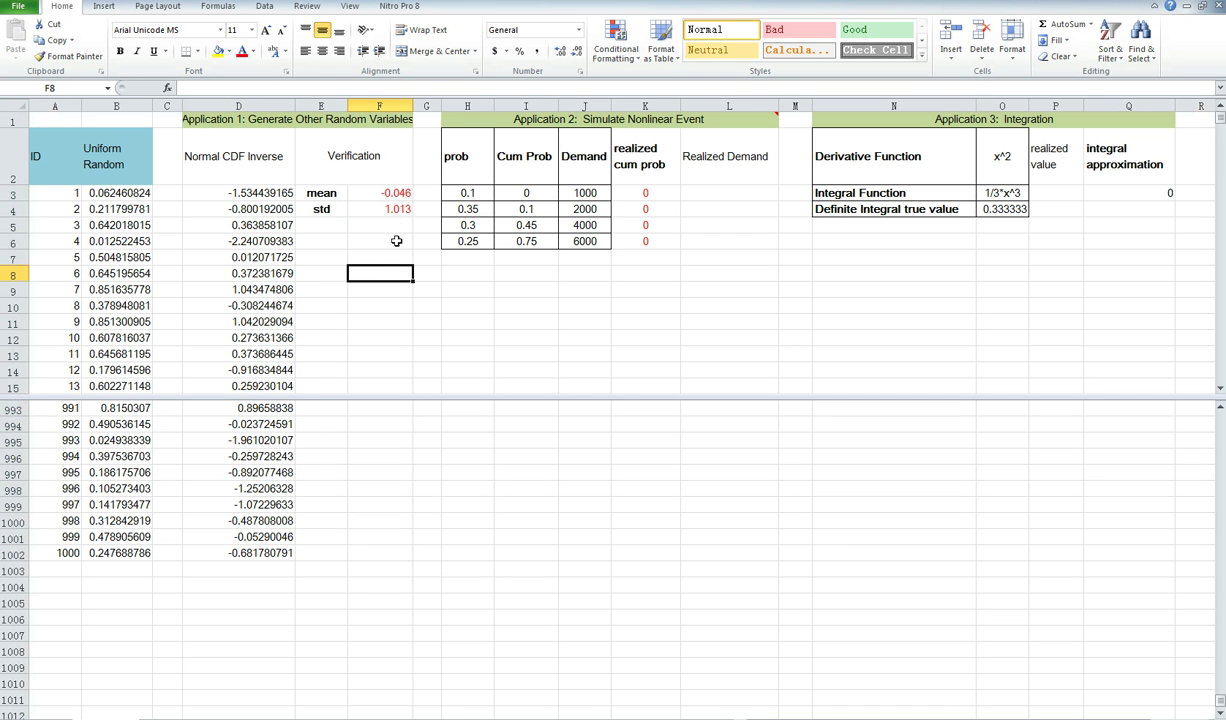
Check the mean (-0.046) and std (1.013) formulas in F3 and F4, and B1002's RAND.
{"action": "left_click", "coordinate": [397, 194]}
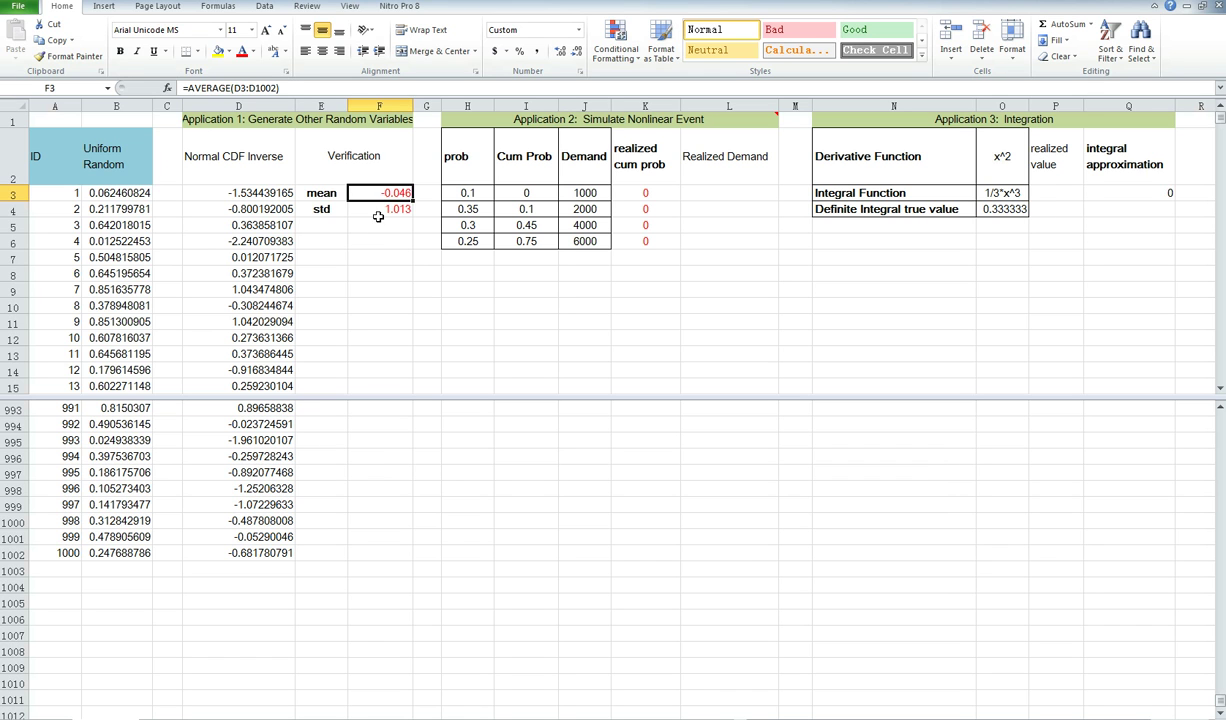
{"action": "left_click", "coordinate": [362, 207]}
{"action": "left_click", "coordinate": [140, 551]}
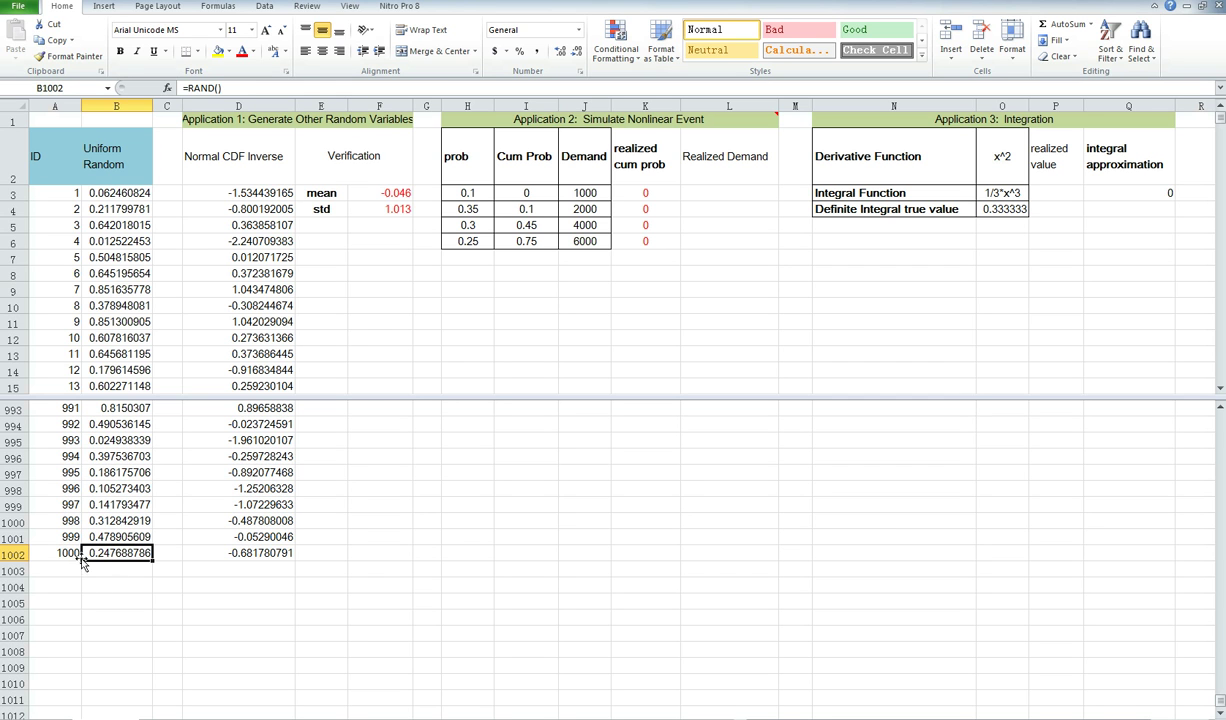
{"action": "left_click", "coordinate": [400, 193]}
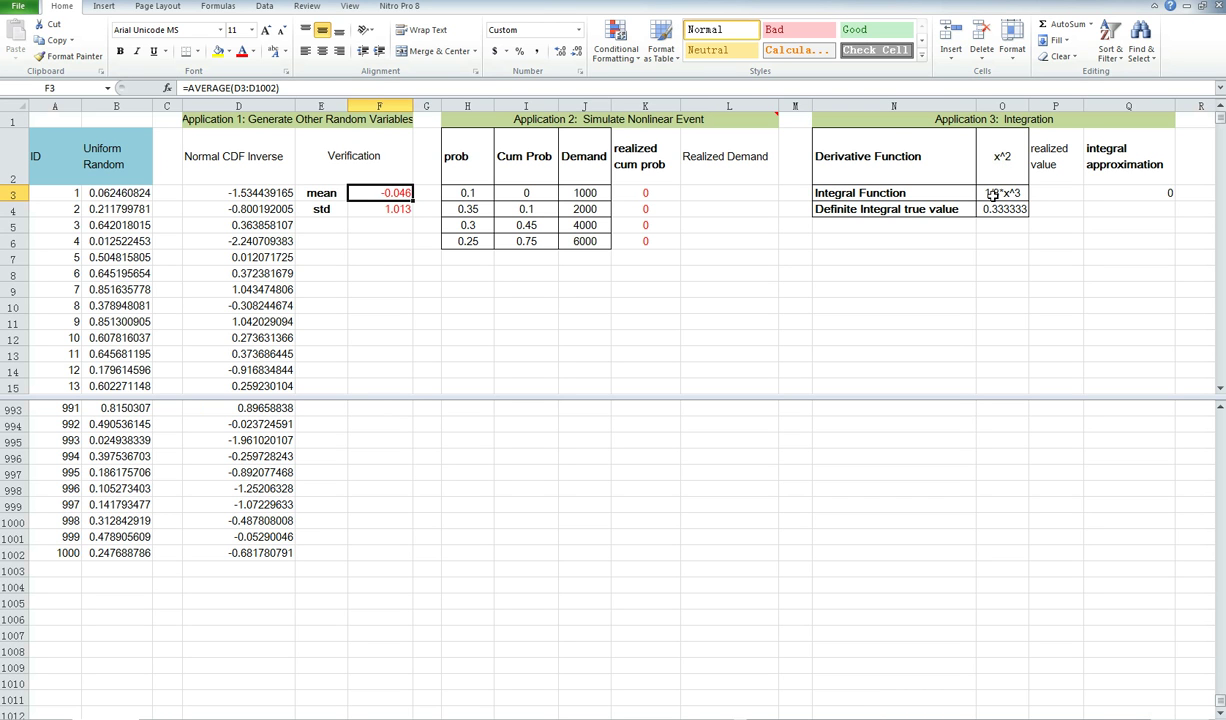
Enter =B3^2 in P3 and fill it down through row 1002.
{"action": "left_click", "coordinate": [1048, 193]}
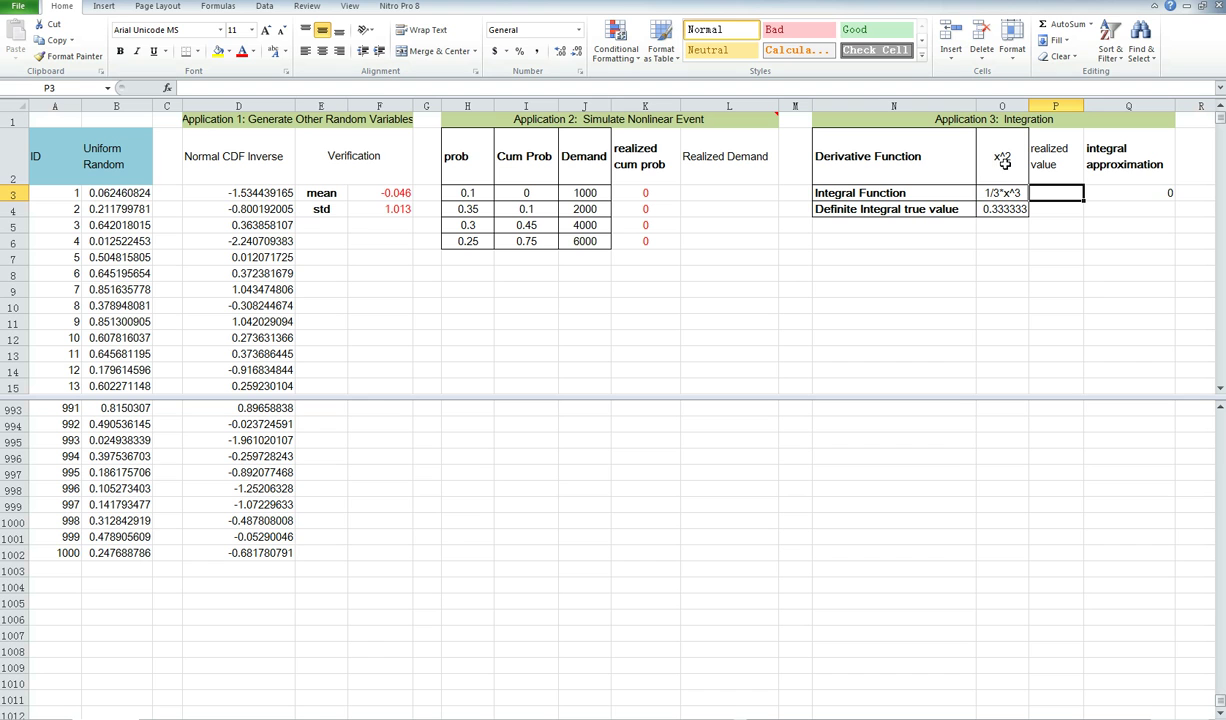
{"action": "type", "text": "="}
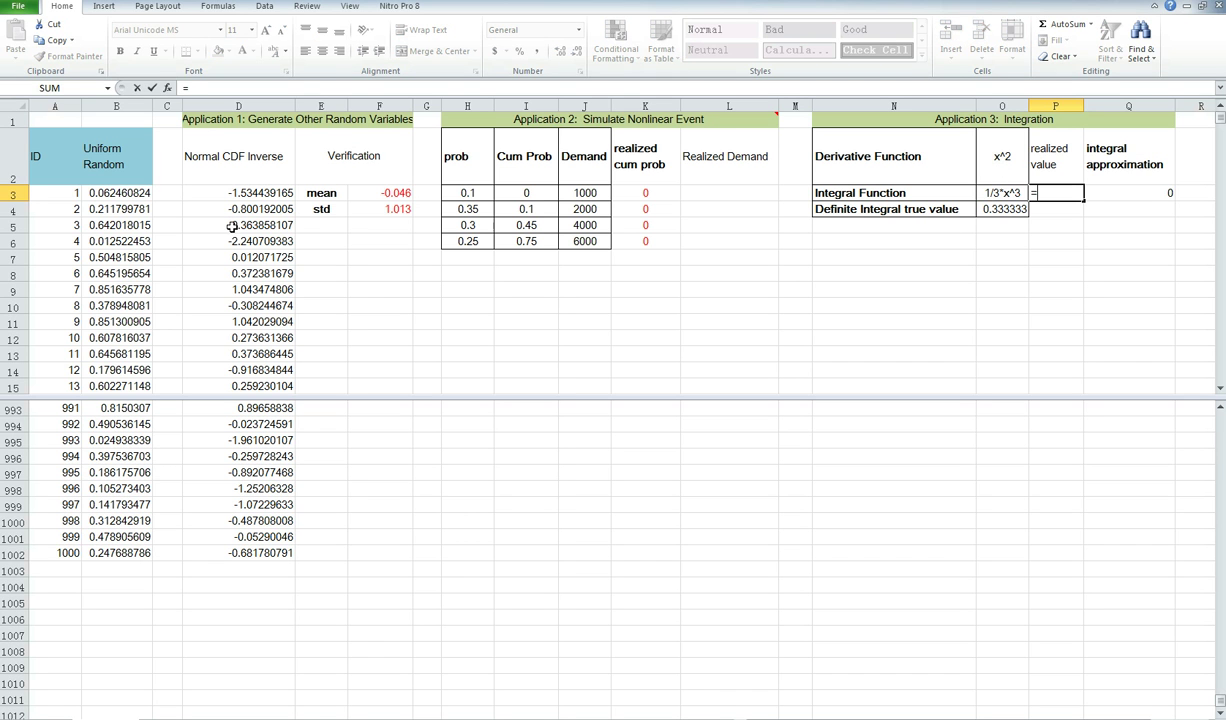
{"action": "left_click", "coordinate": [121, 193]}
{"action": "type", "text": "^2"}
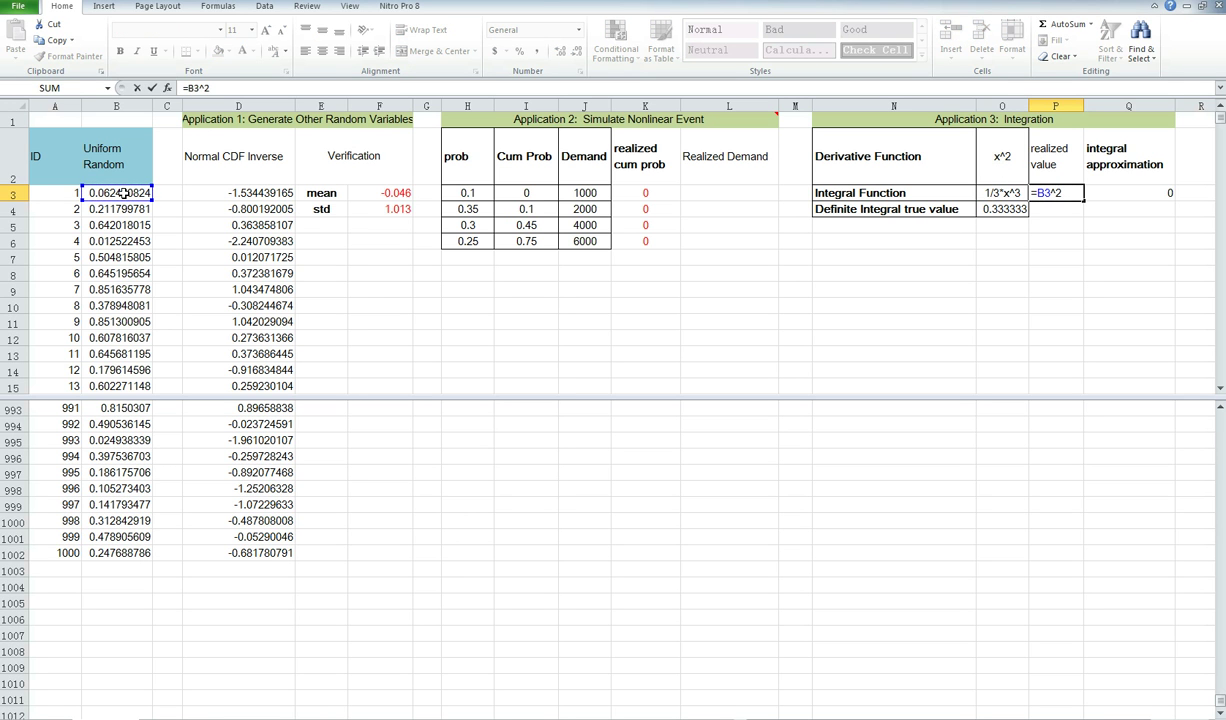
{"action": "key", "text": "Return"}
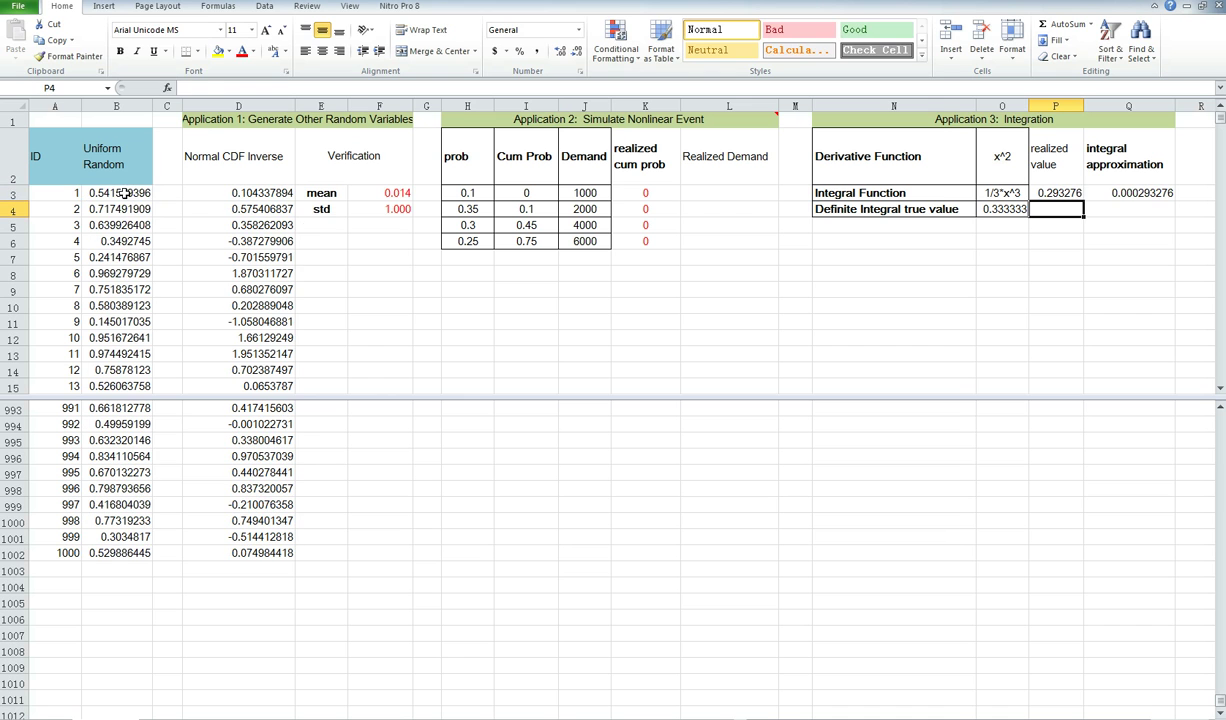
{"action": "key", "text": "Up"}
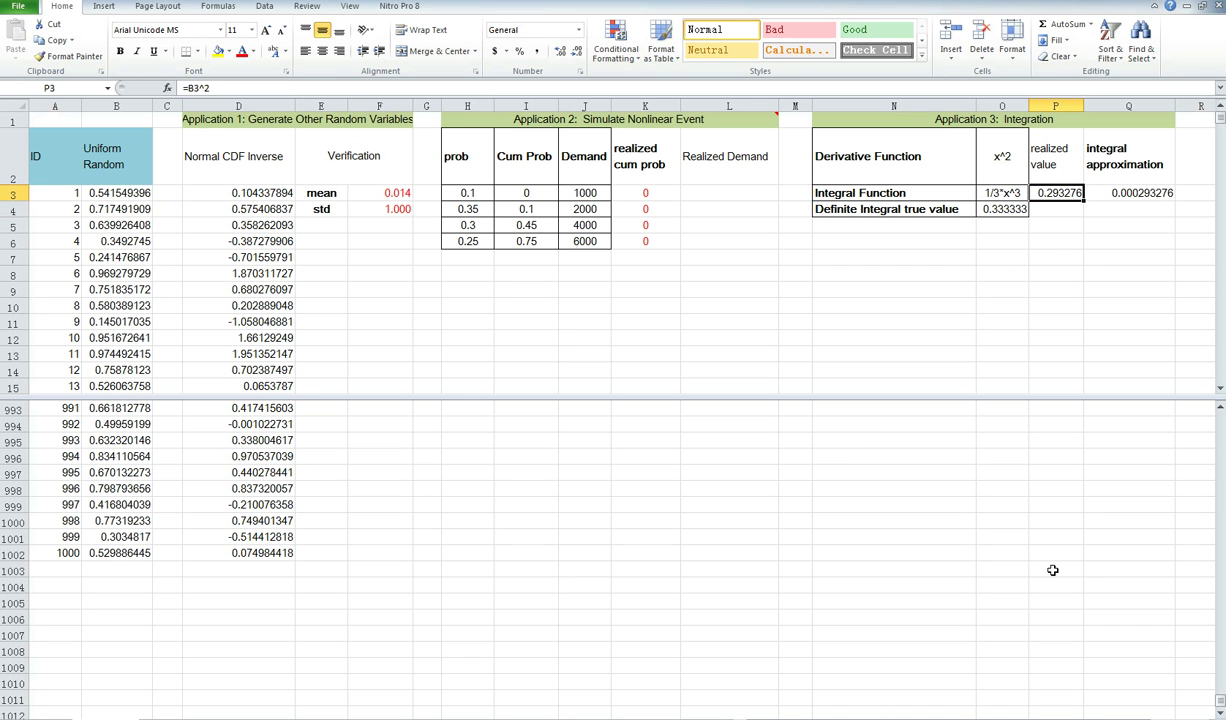
{"action": "mouse_move", "coordinate": [1052, 570]}
{"action": "left_mouse_down"}
{"action": "mouse_move", "coordinate": [1062, 575]}
{"action": "mouse_move", "coordinate": [1059, 556]}
{"action": "left_mouse_up"}
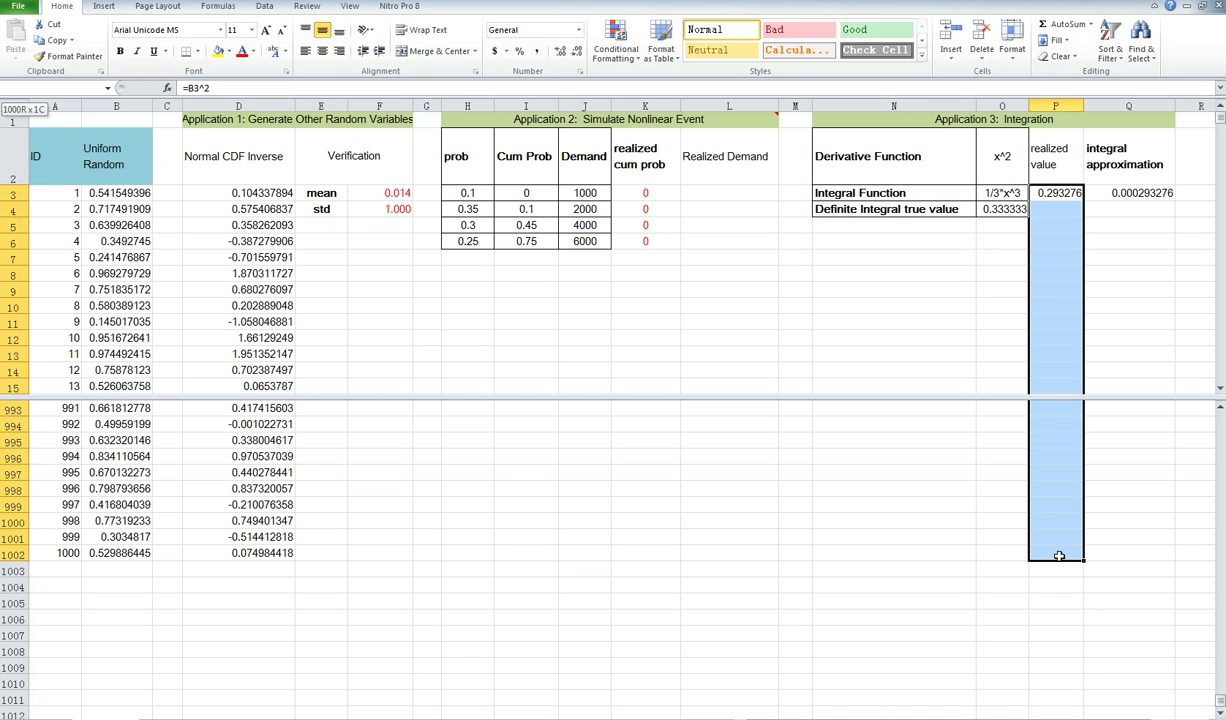
{"action": "key", "text": "ctrl+d"}
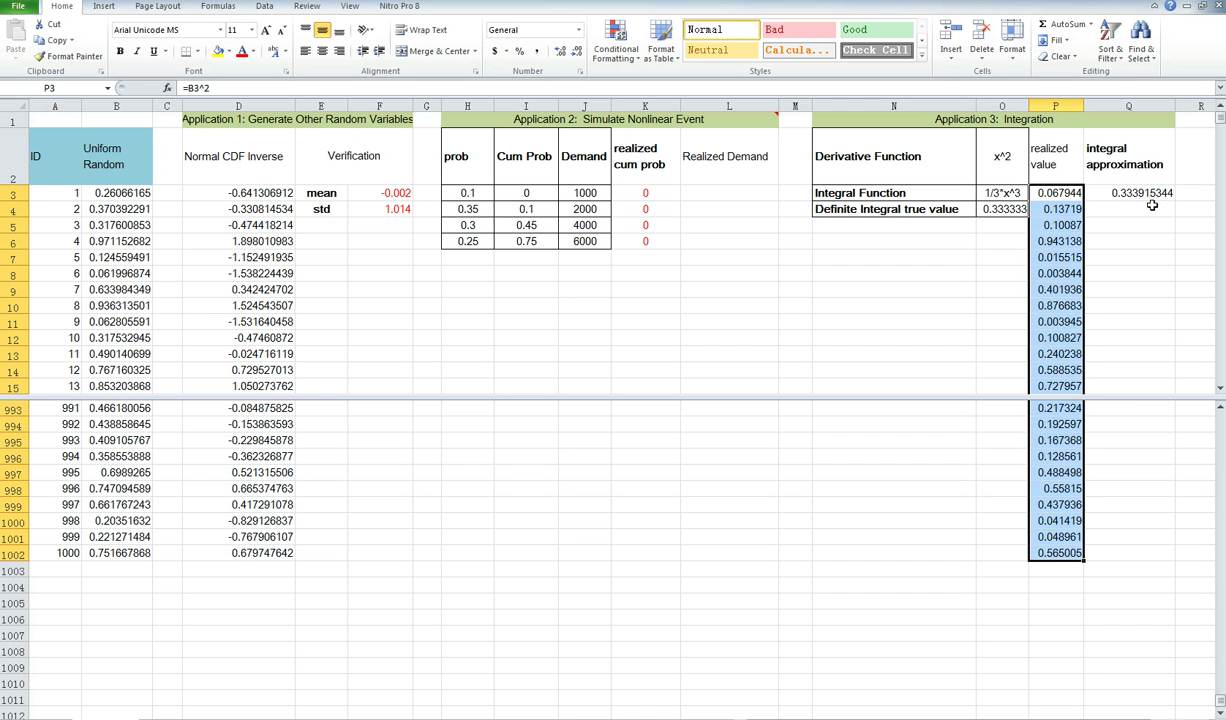
Review Q3's =SUM(P3:P1002)*(1/1000) approximation against the true value in O4.
{"action": "double_click", "coordinate": [1150, 193]}
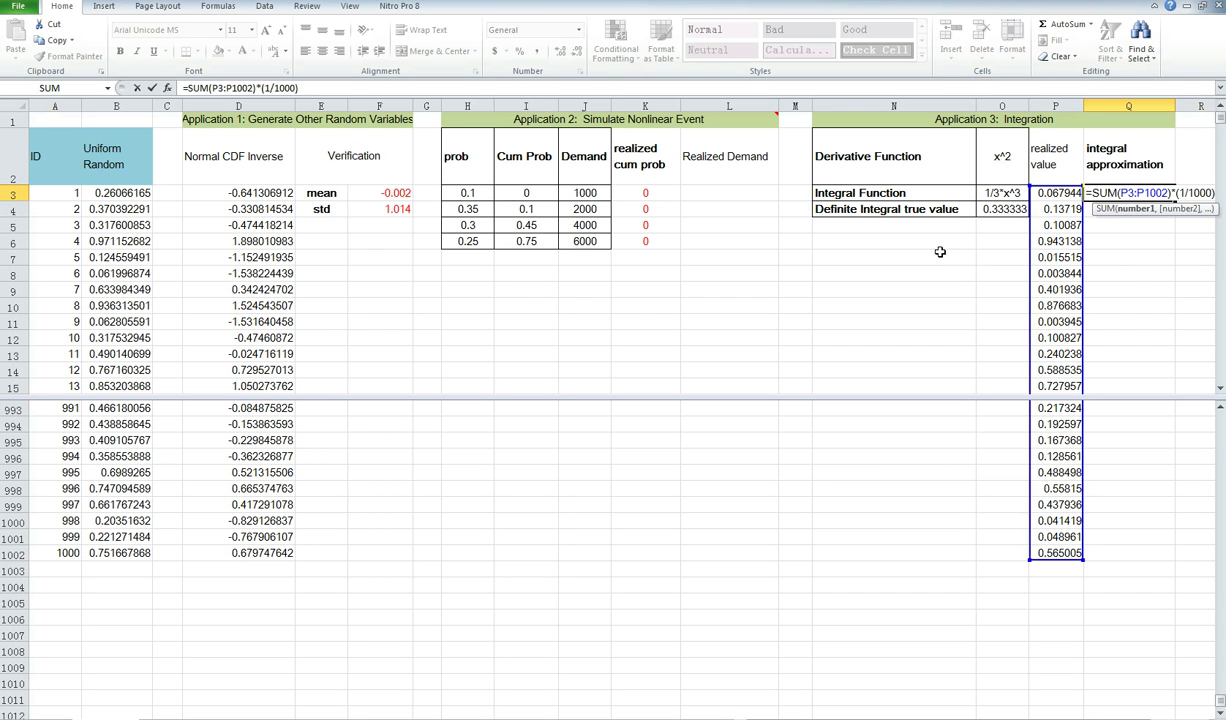
{"action": "left_click_drag", "start_coordinate": [262, 87], "coordinate": [305, 87]}
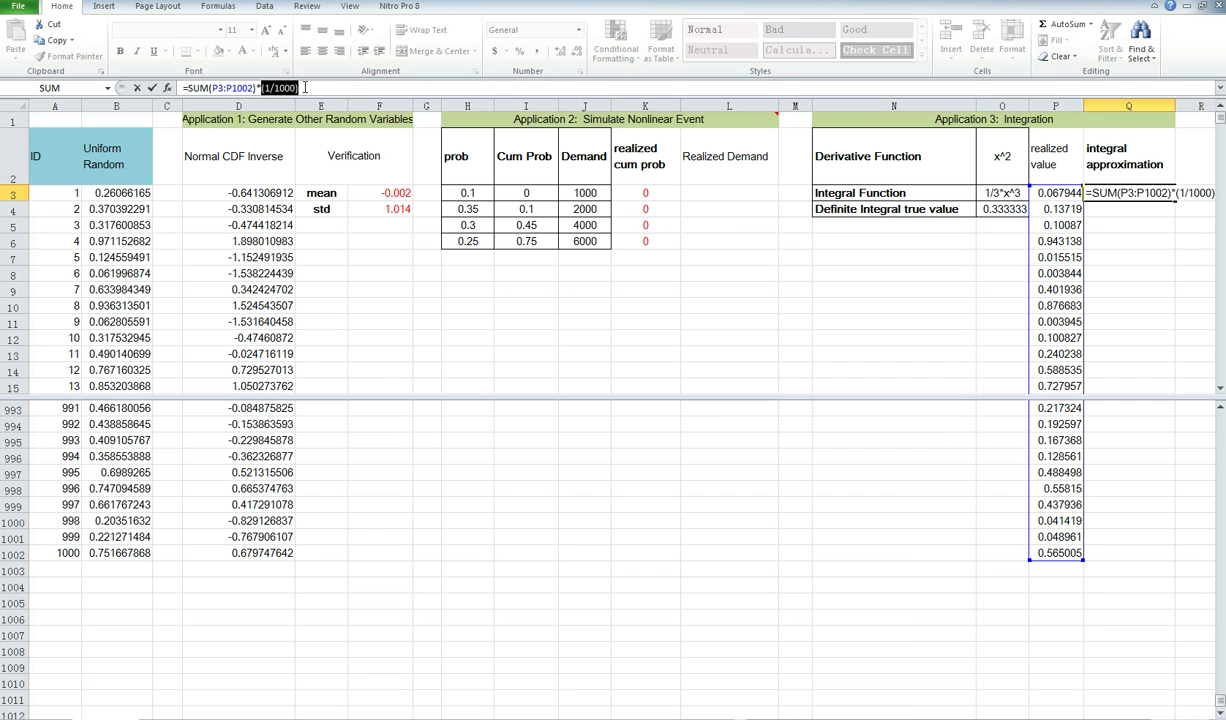
{"action": "key", "text": "ctrl+Return"}
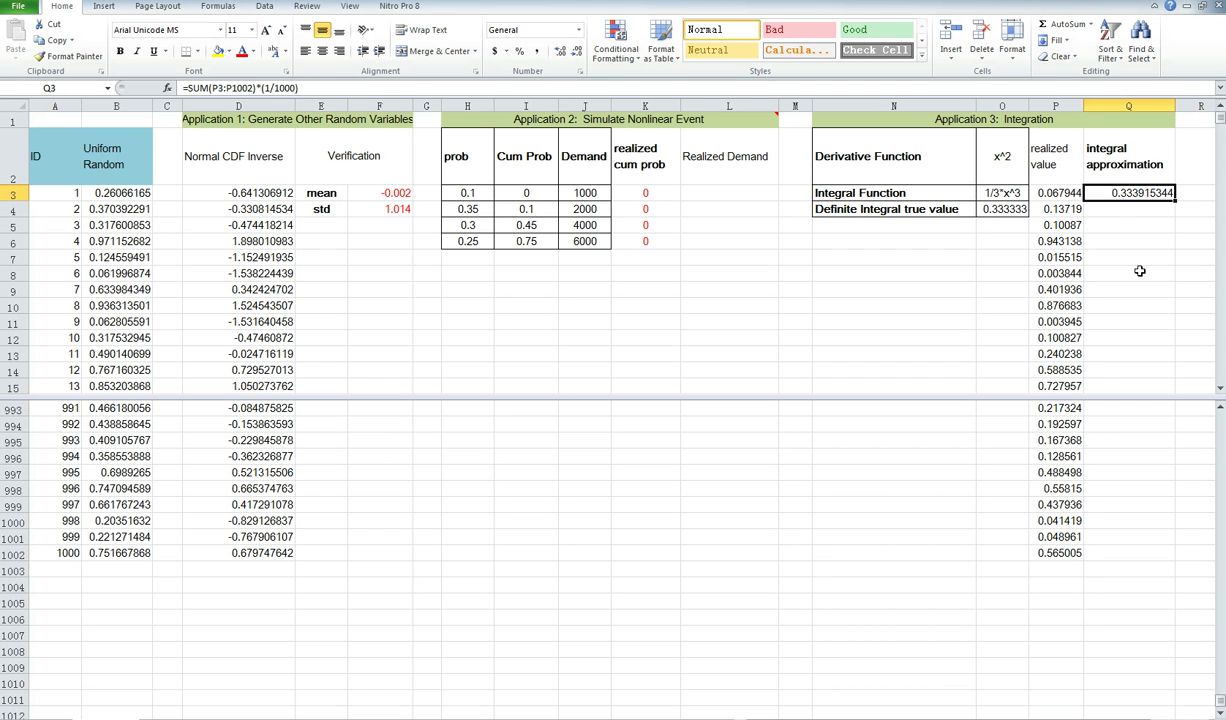
{"action": "left_click", "coordinate": [1022, 208]}
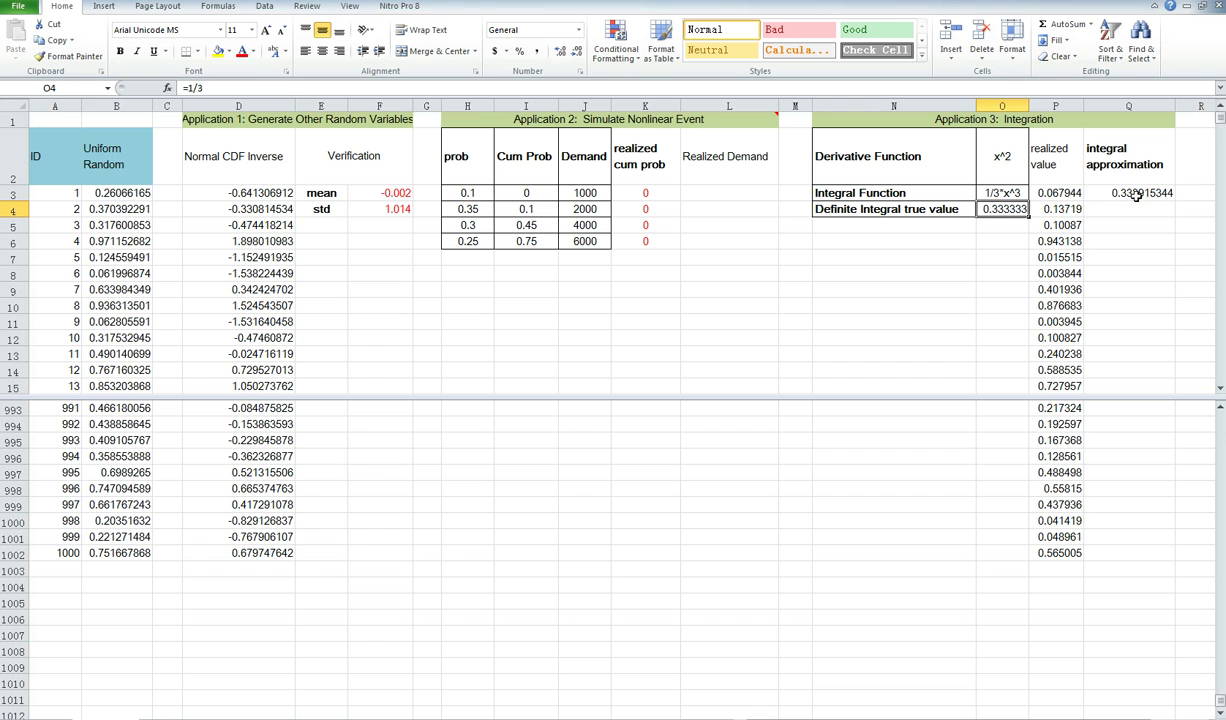
{"action": "left_click", "coordinate": [1089, 191]}
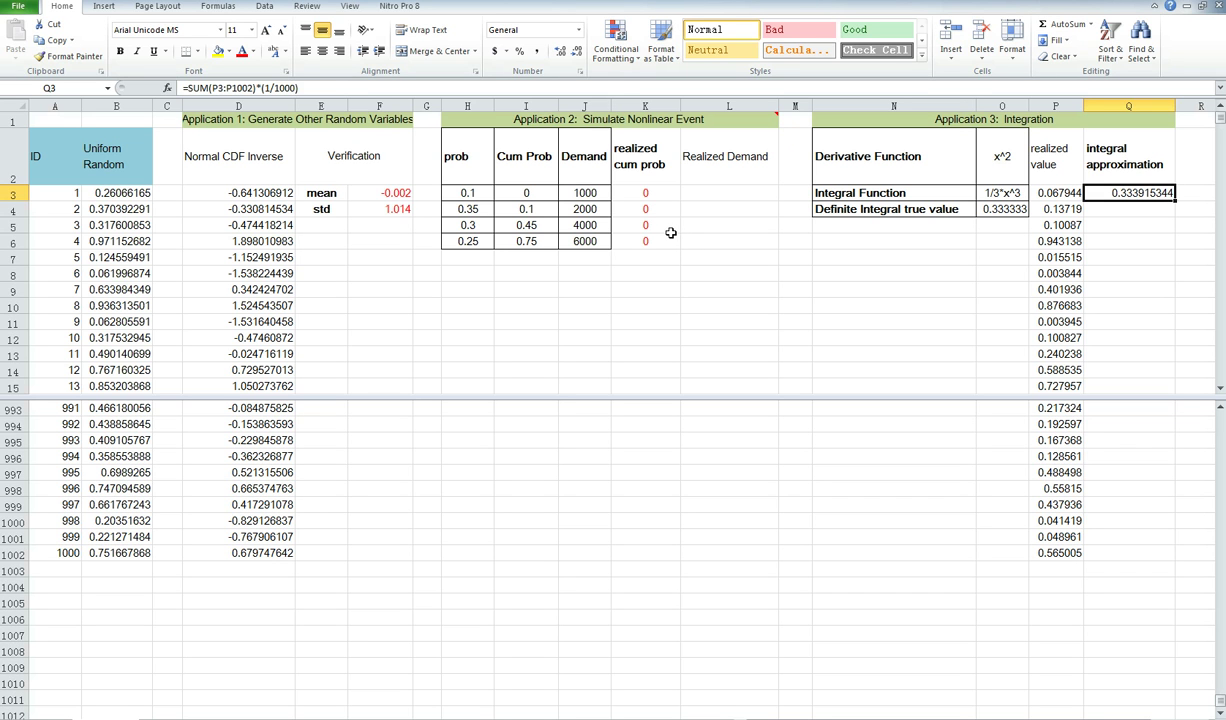
Format the four prob and Cum Prob values as percentages.
{"action": "left_click", "coordinate": [469, 195]}
{"action": "left_click_drag", "start_coordinate": [469, 195], "coordinate": [470, 240]}
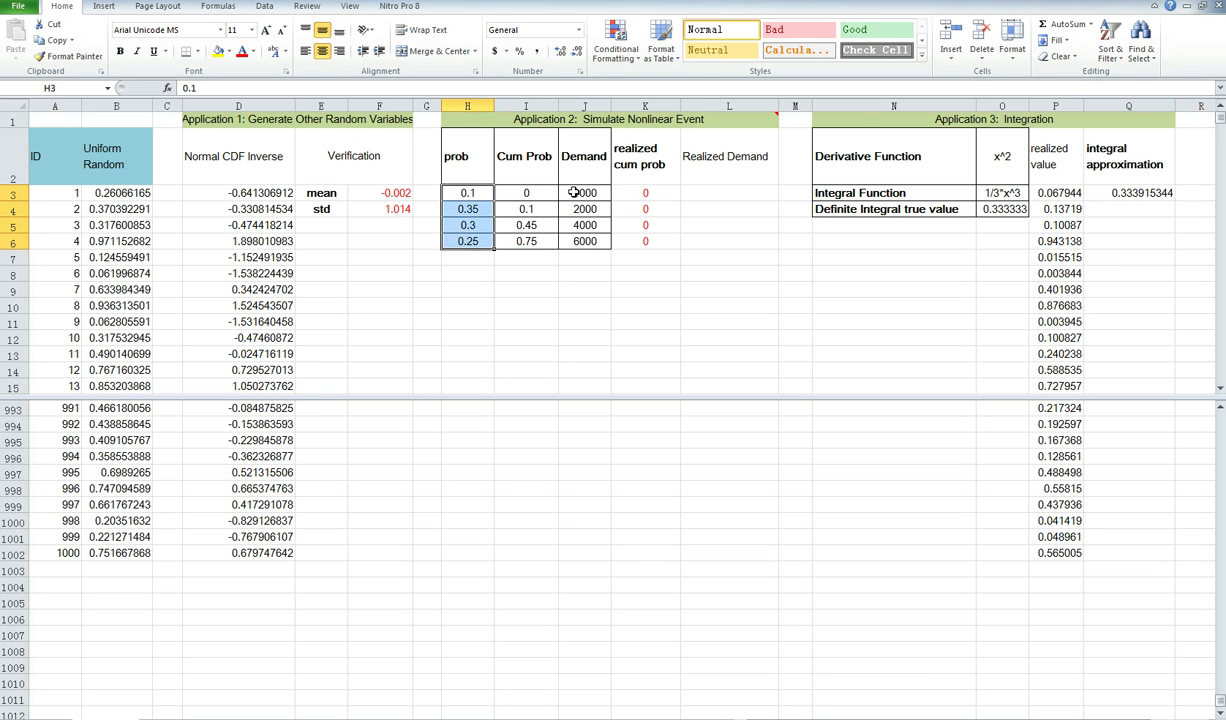
{"action": "left_click_drag", "start_coordinate": [565, 193], "coordinate": [572, 238]}
{"action": "left_click", "coordinate": [471, 194]}
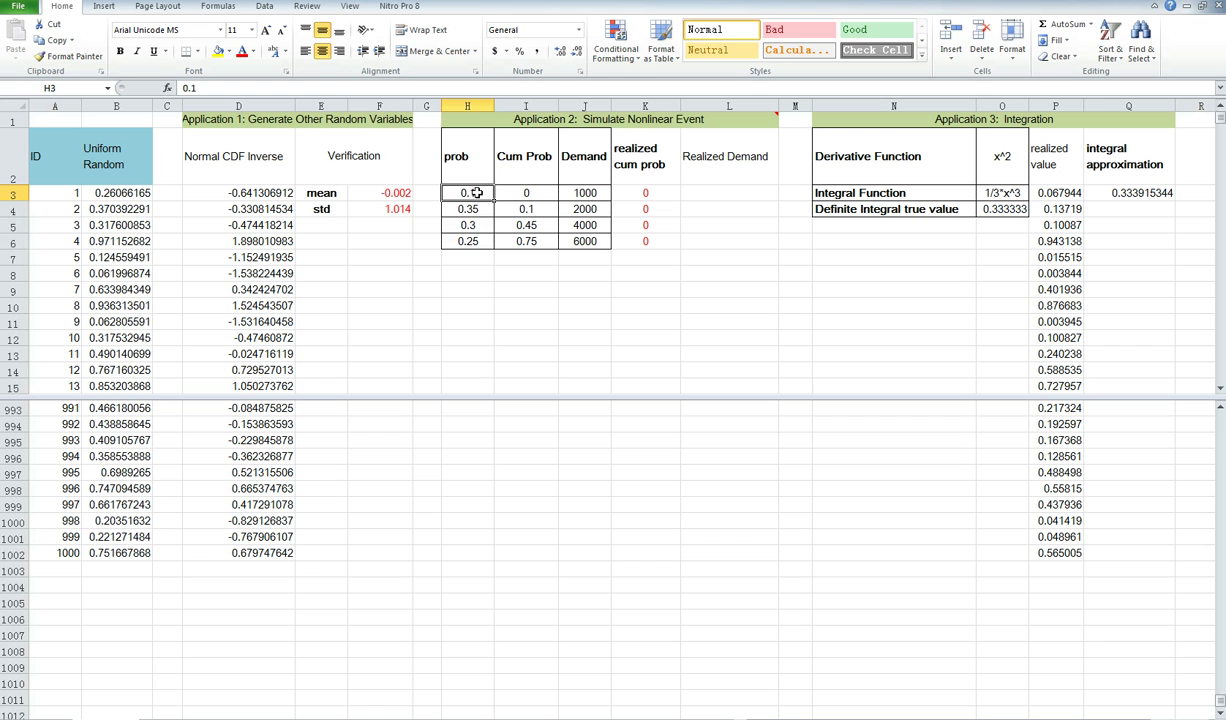
{"action": "left_click_drag", "start_coordinate": [477, 193], "coordinate": [470, 243]}
{"action": "left_click", "coordinate": [519, 51]}
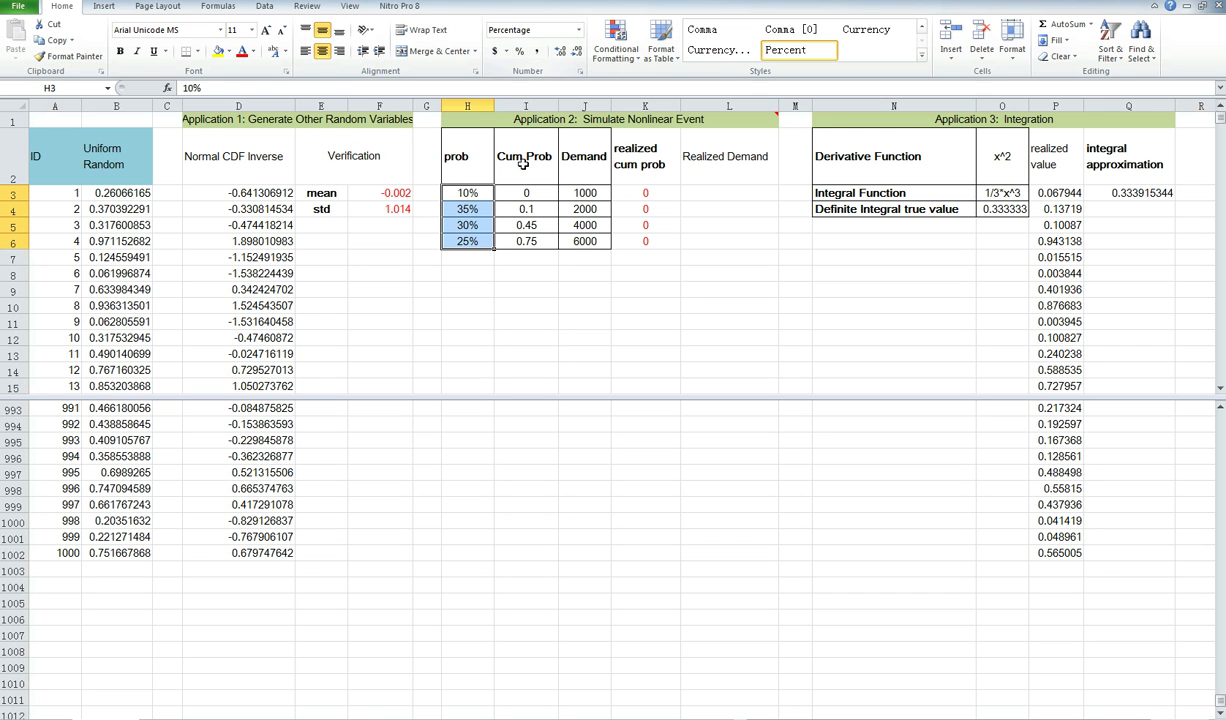
{"action": "left_click_drag", "start_coordinate": [520, 194], "coordinate": [525, 240]}
{"action": "left_click", "coordinate": [519, 51]}
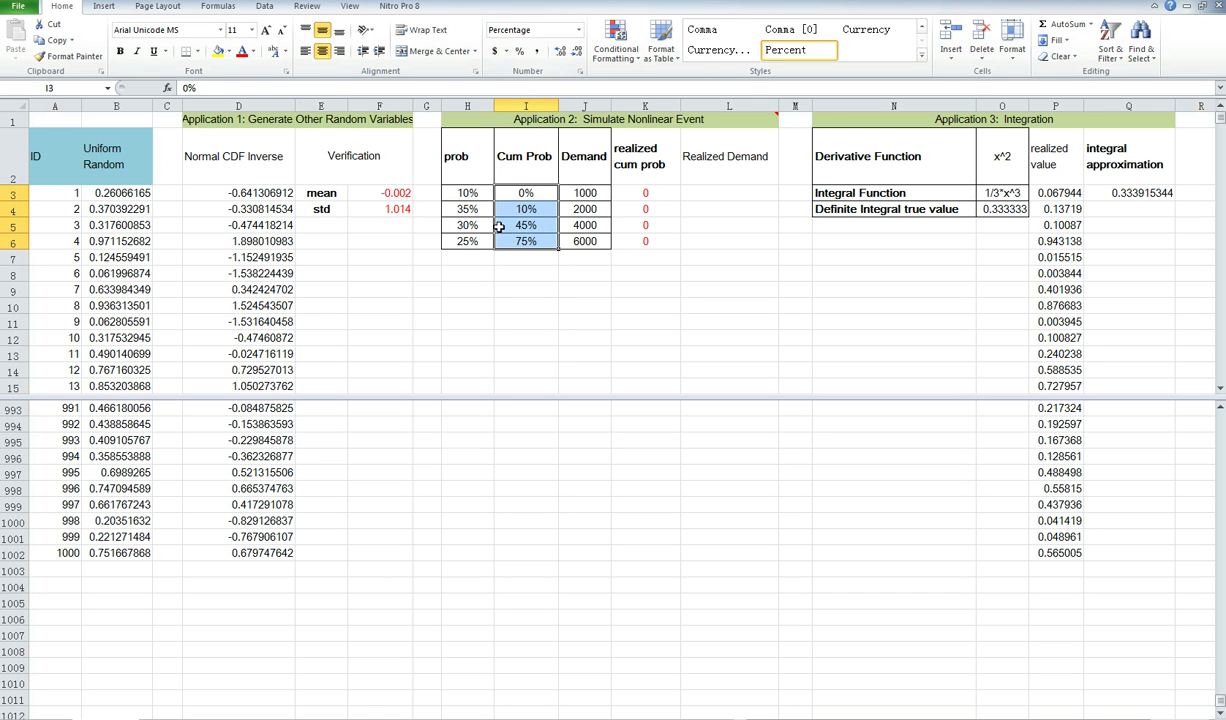
{"action": "left_click", "coordinate": [467, 193]}
Check the Demand, prob and cumulative probability values 0%, 10%, 45%, 75%.
{"action": "left_click", "coordinate": [580, 196]}
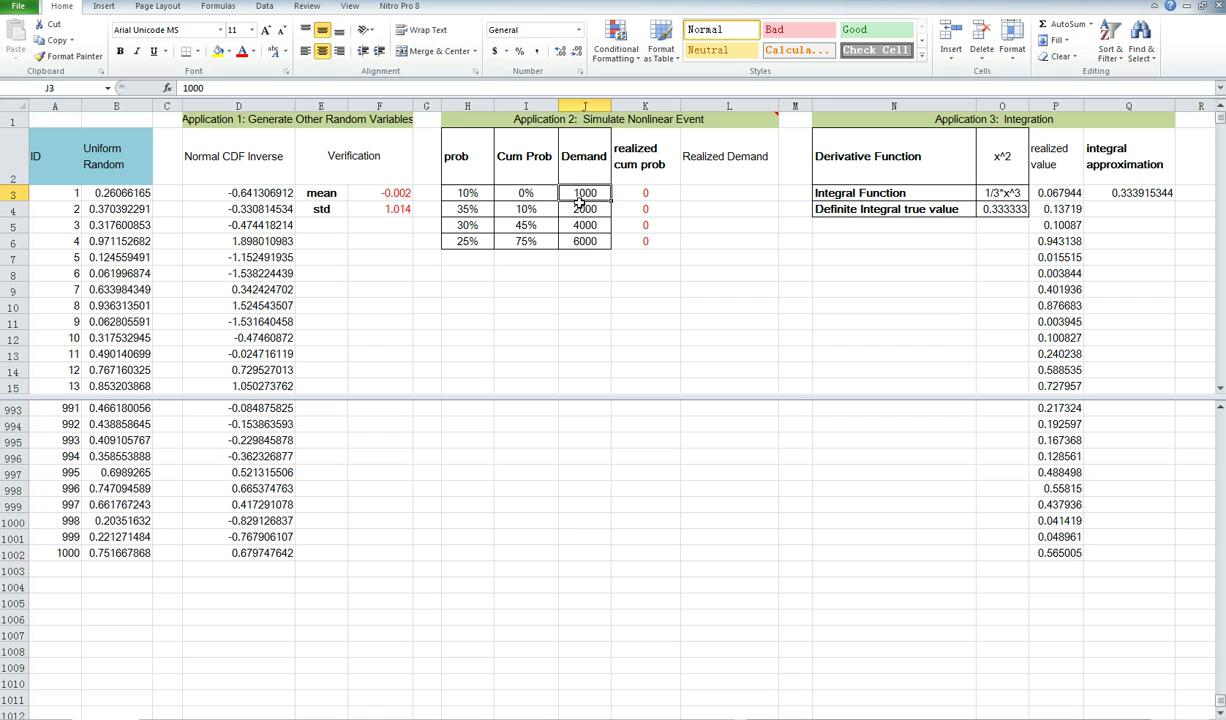
{"action": "left_click", "coordinate": [477, 227]}
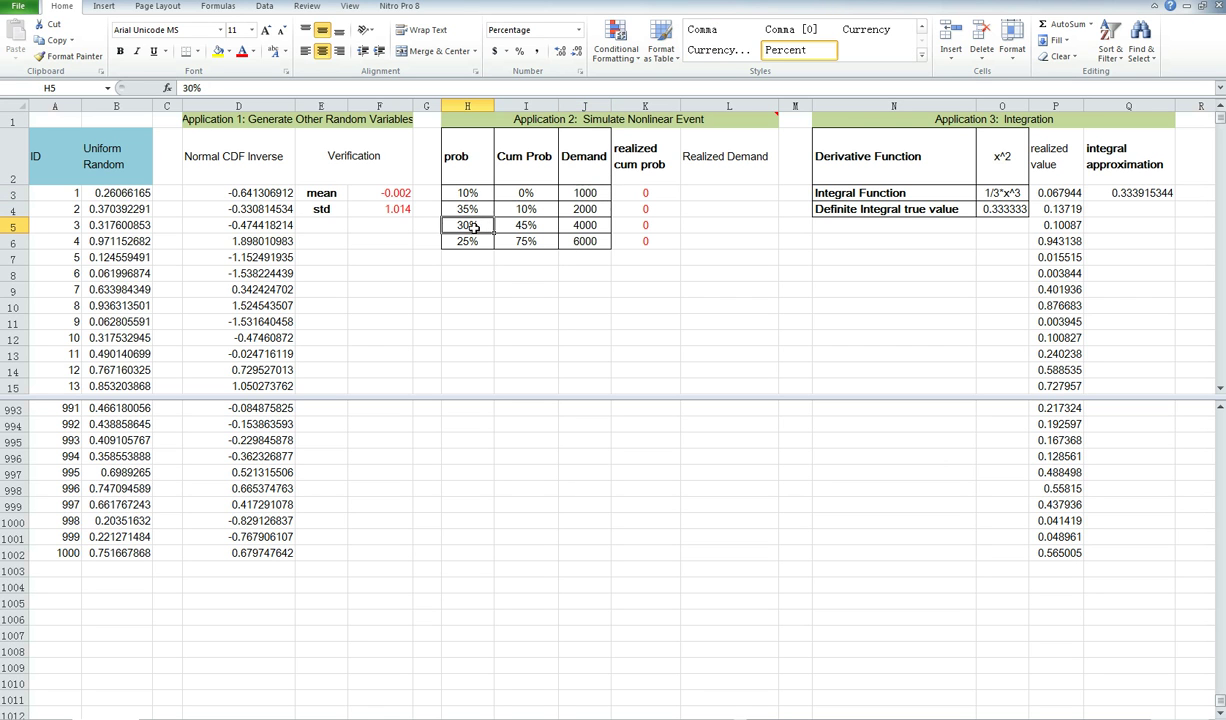
{"action": "left_click", "coordinate": [562, 223]}
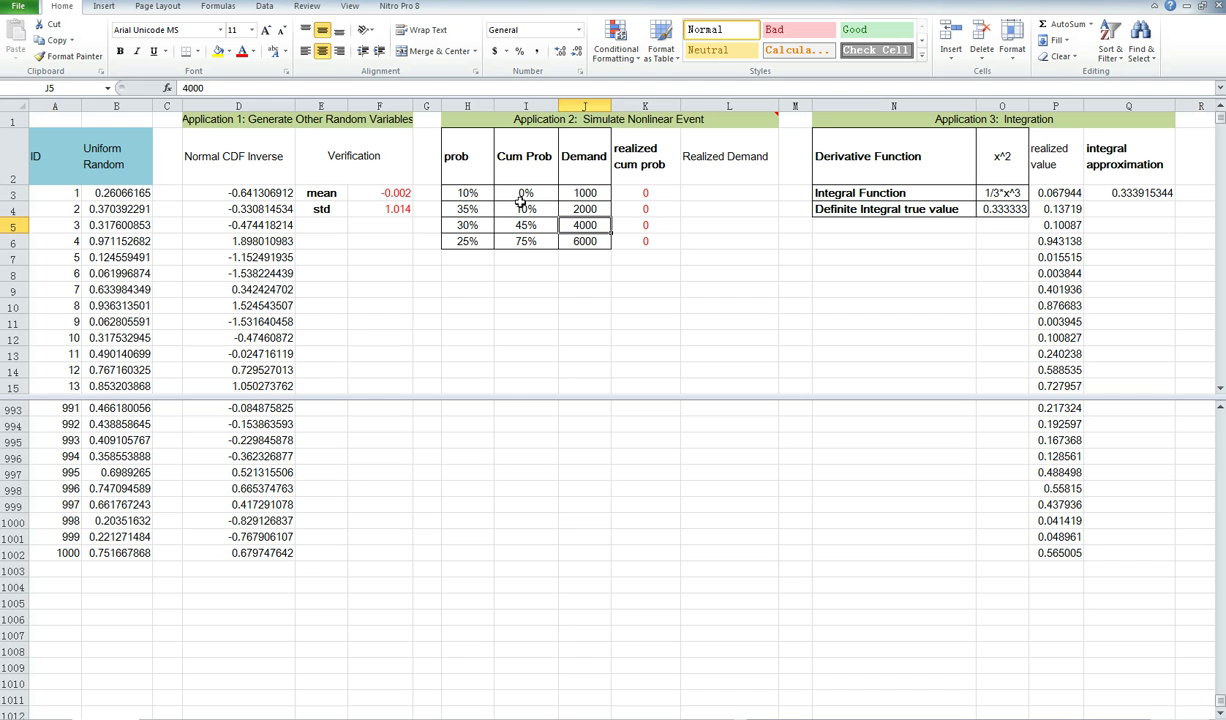
{"action": "left_click", "coordinate": [114, 194]}
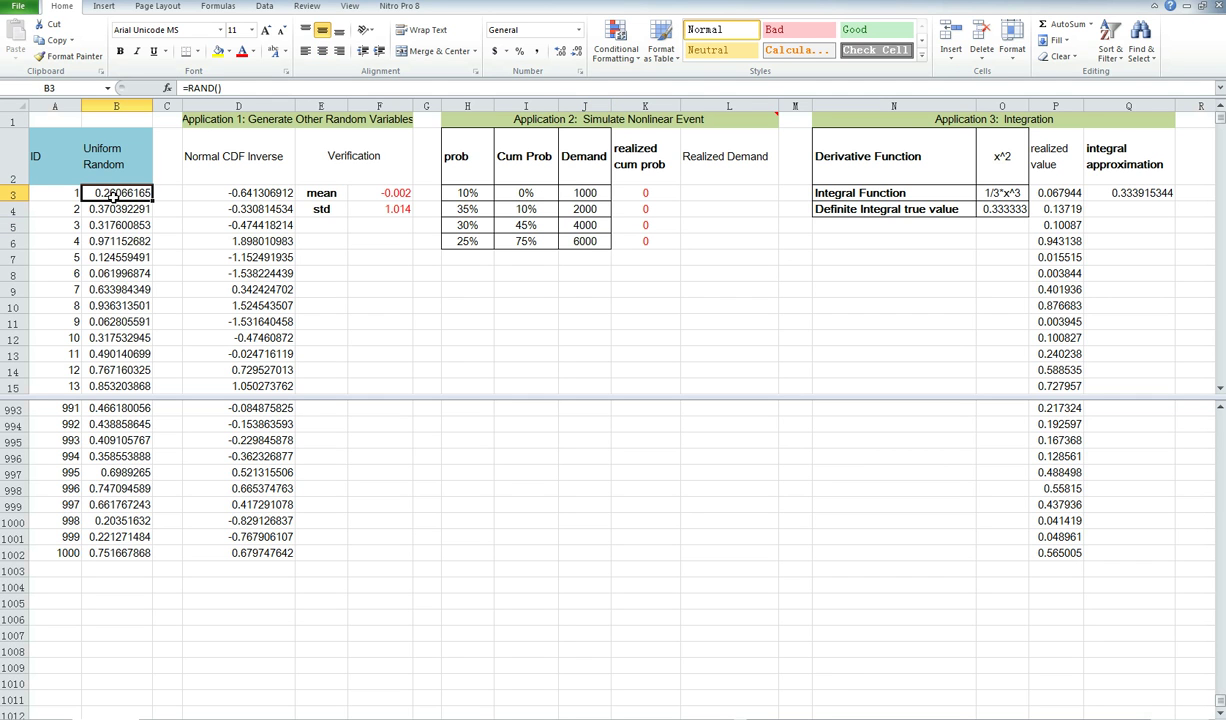
{"action": "left_click", "coordinate": [511, 190]}
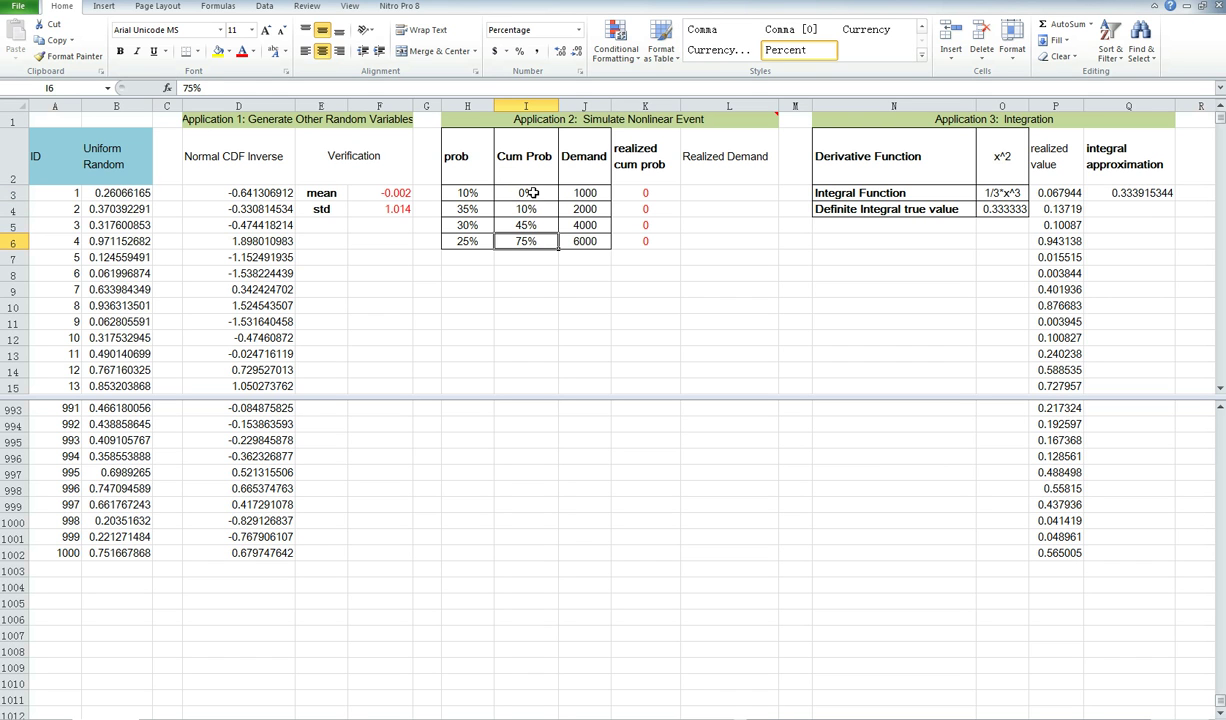
{"action": "left_click_drag", "start_coordinate": [520, 192], "coordinate": [533, 240]}
{"action": "left_click", "coordinate": [510, 188]}
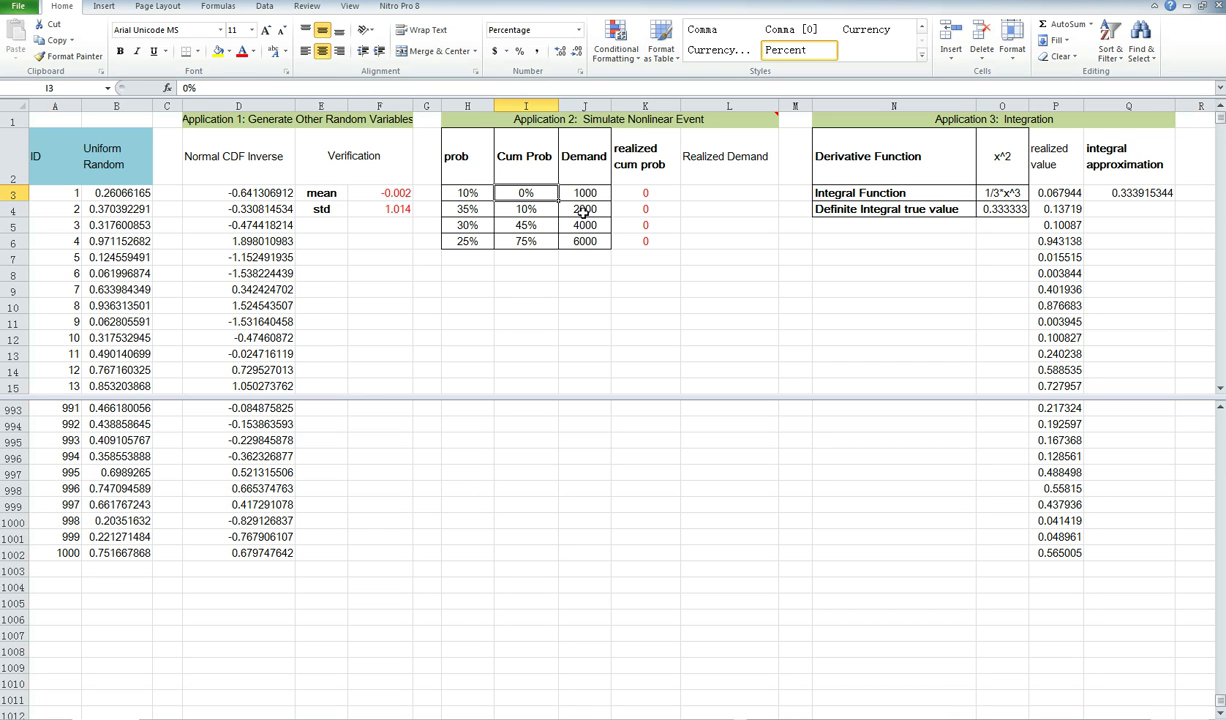
{"action": "left_click", "coordinate": [533, 209]}
{"action": "left_click", "coordinate": [530, 225]}
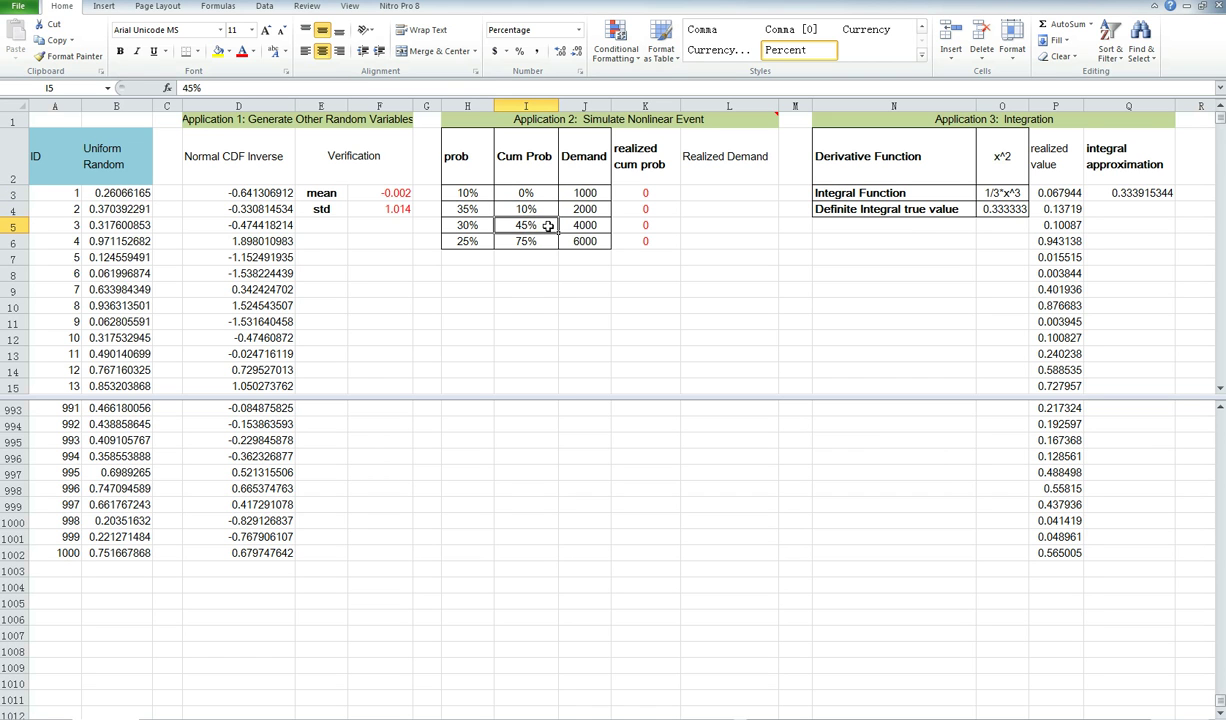
Enter =VLOOKUP(B3,I3:J6,2) in L3 for Realized Demand.
{"action": "left_click", "coordinate": [731, 193]}
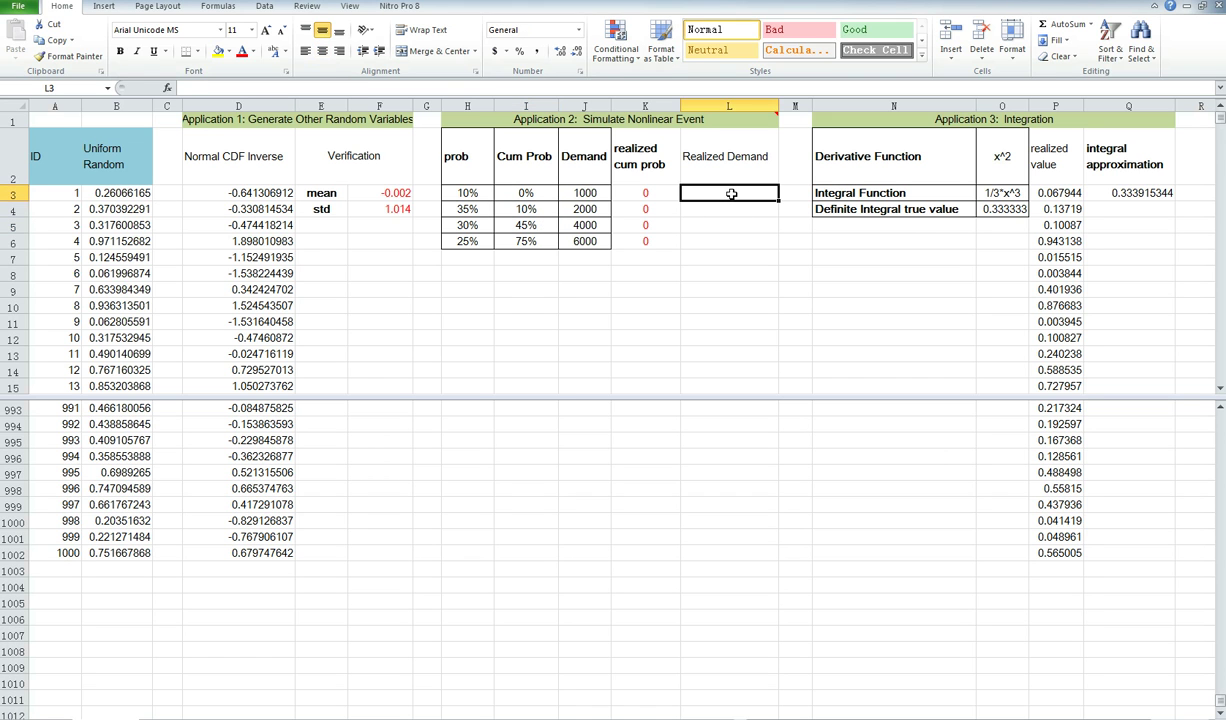
{"action": "type", "text": "=vl"}
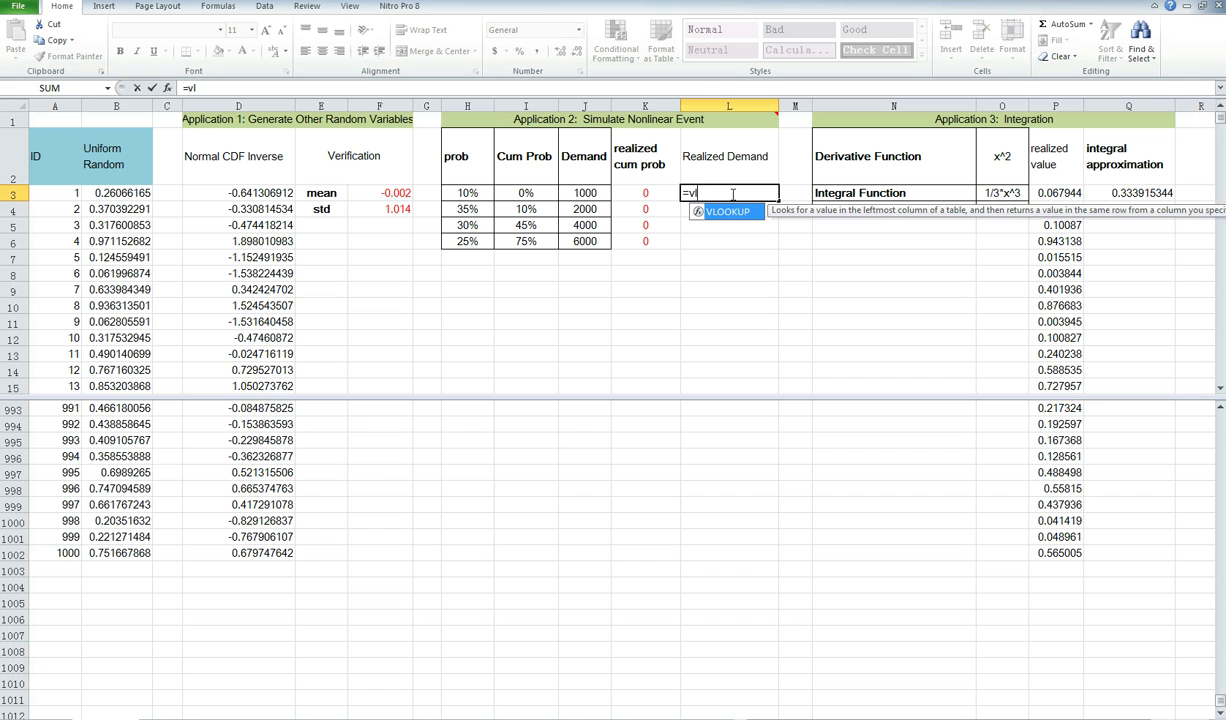
{"action": "type", "text": "ookup("}
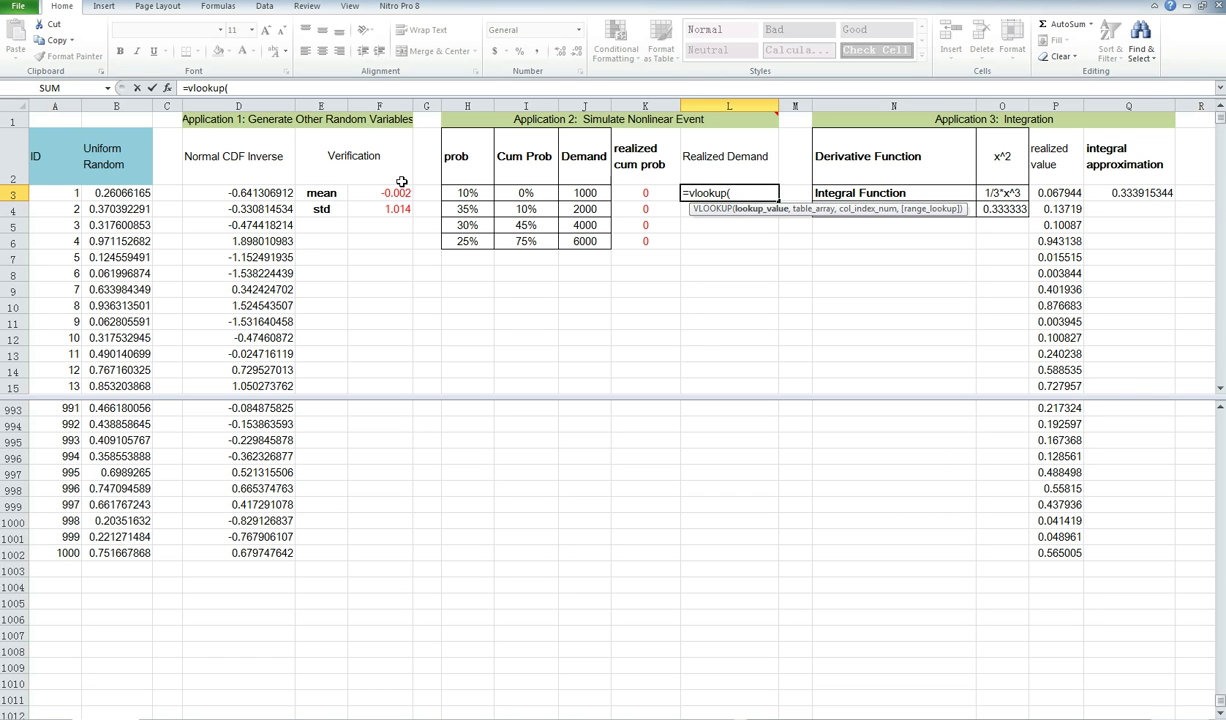
{"action": "left_click", "coordinate": [144, 192]}
{"action": "type", "text": ","}
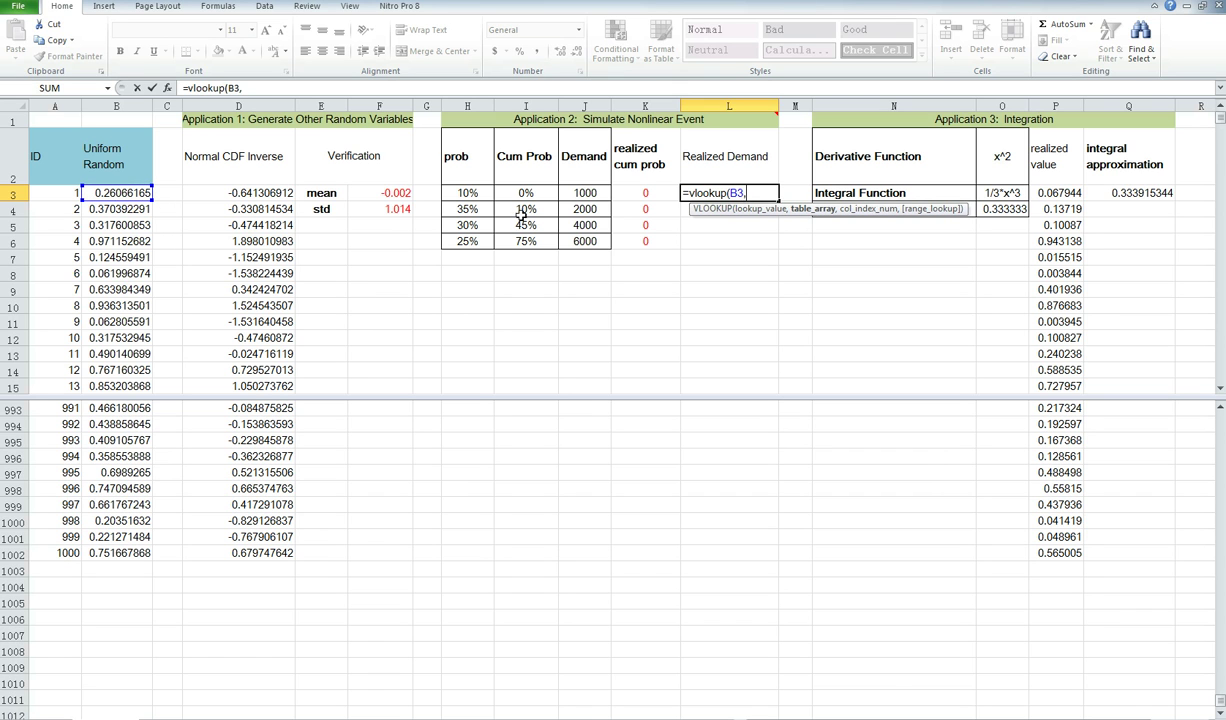
{"action": "left_click_drag", "start_coordinate": [515, 189], "coordinate": [570, 240]}
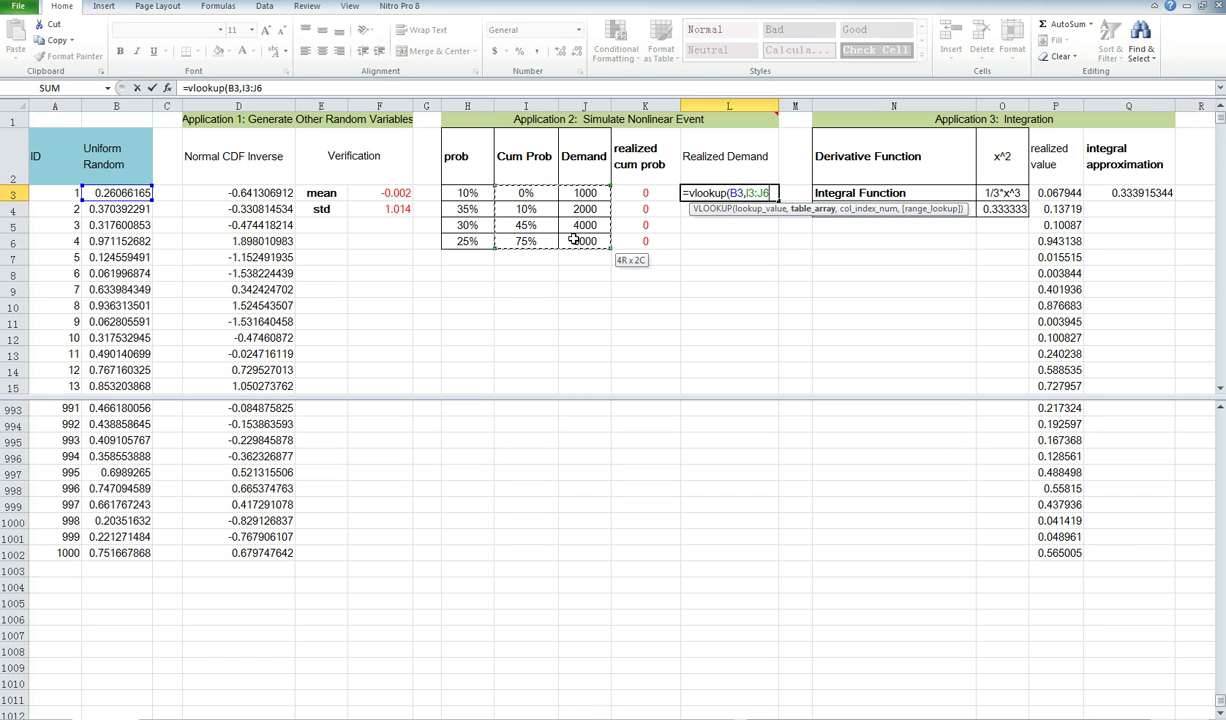
{"action": "type", "text": ",2"}
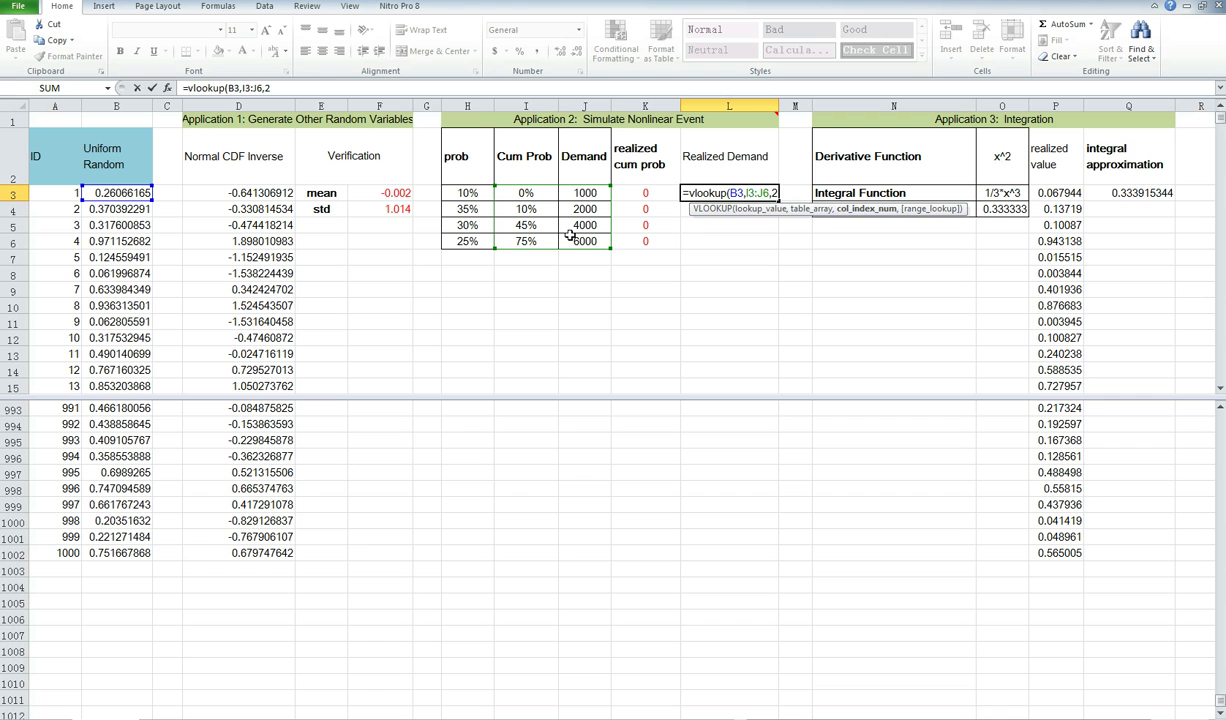
{"action": "key", "text": "Return"}
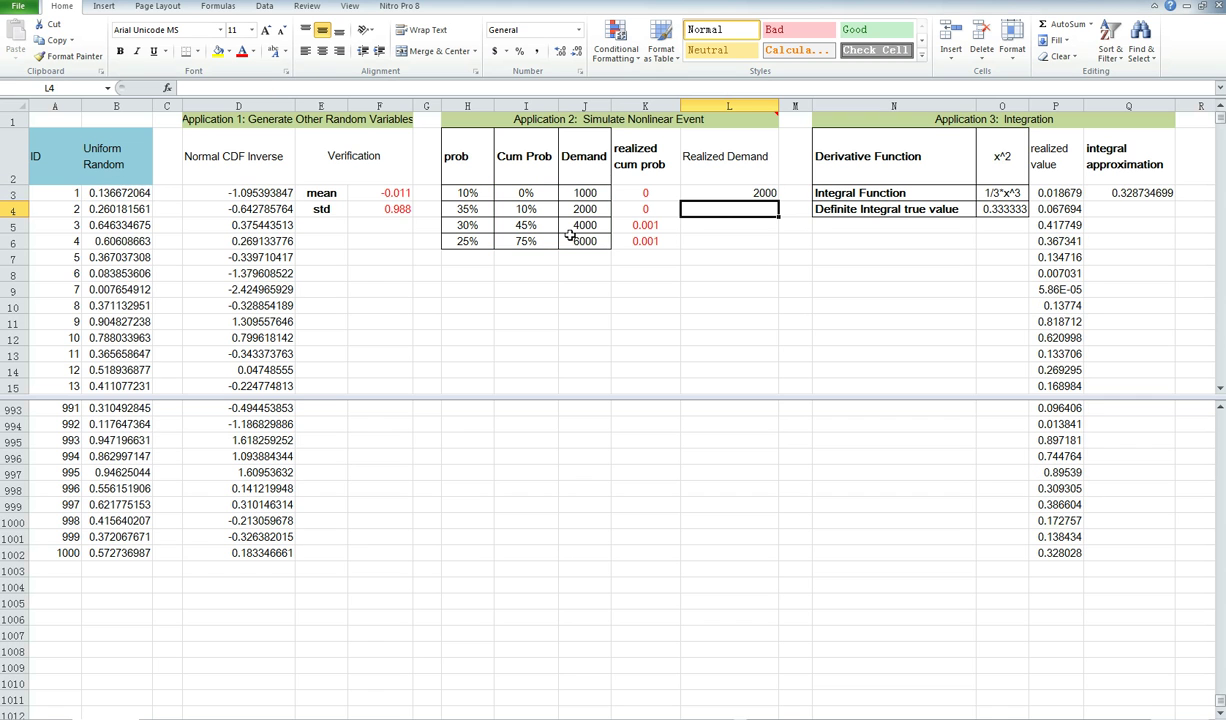
Recalculate the sheet and recheck L3's VLOOKUP against B3's random value.
{"action": "left_click", "coordinate": [755, 195]}
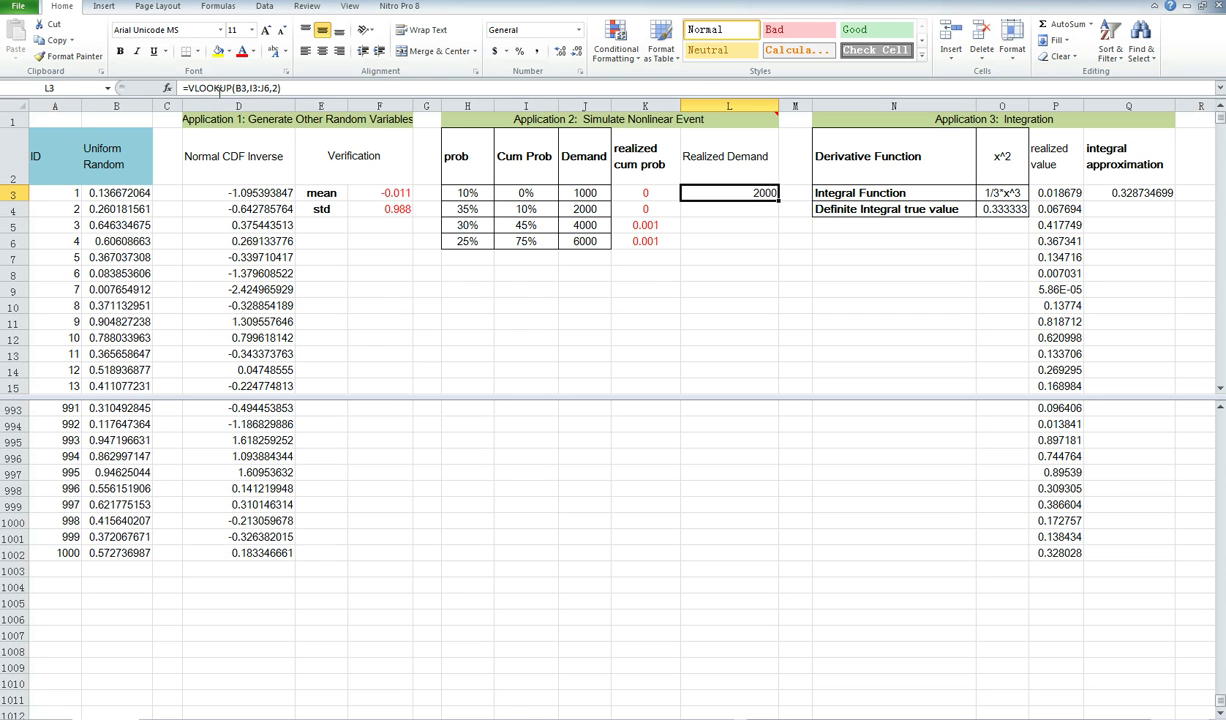
{"action": "left_click", "coordinate": [219, 88]}
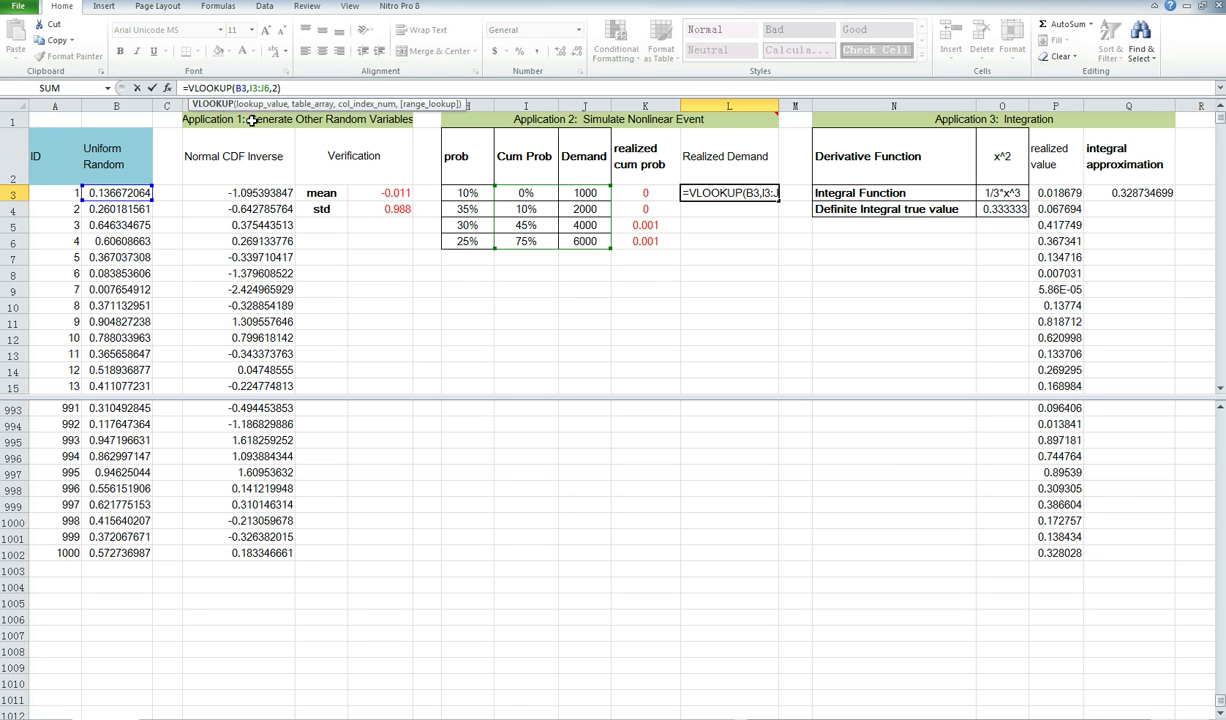
{"action": "left_click", "coordinate": [818, 316]}
{"action": "left_click", "coordinate": [701, 189]}
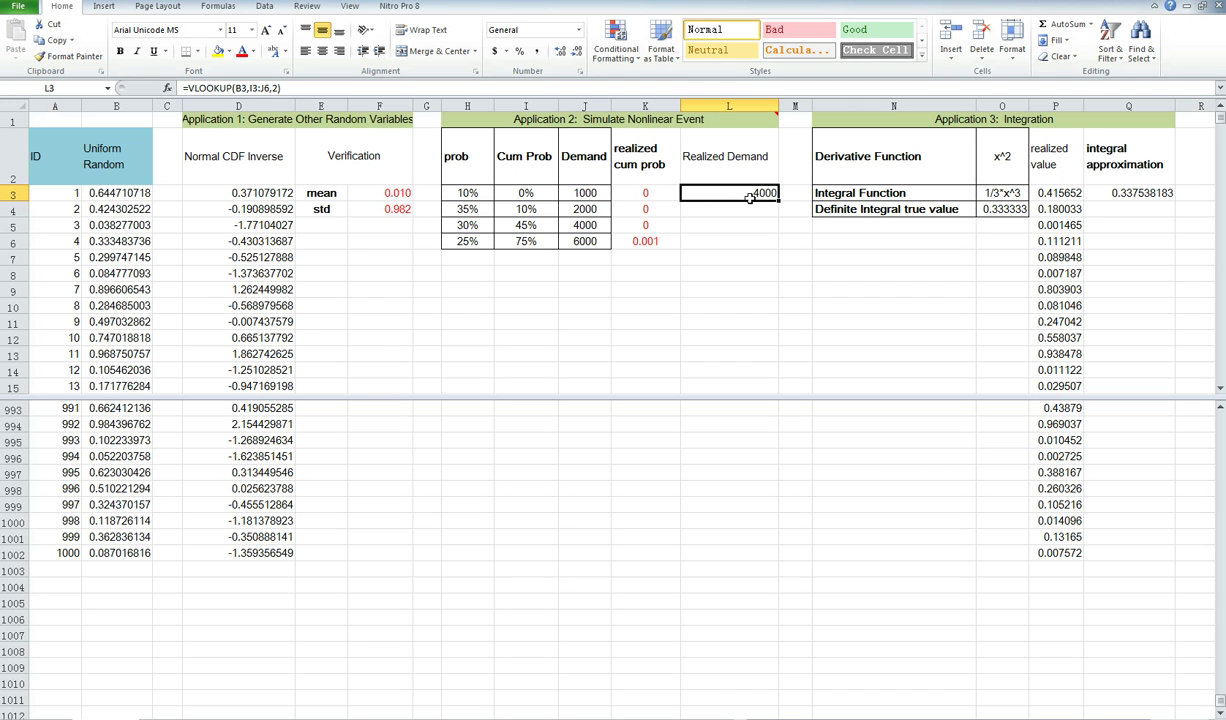
{"action": "left_click", "coordinate": [129, 193]}
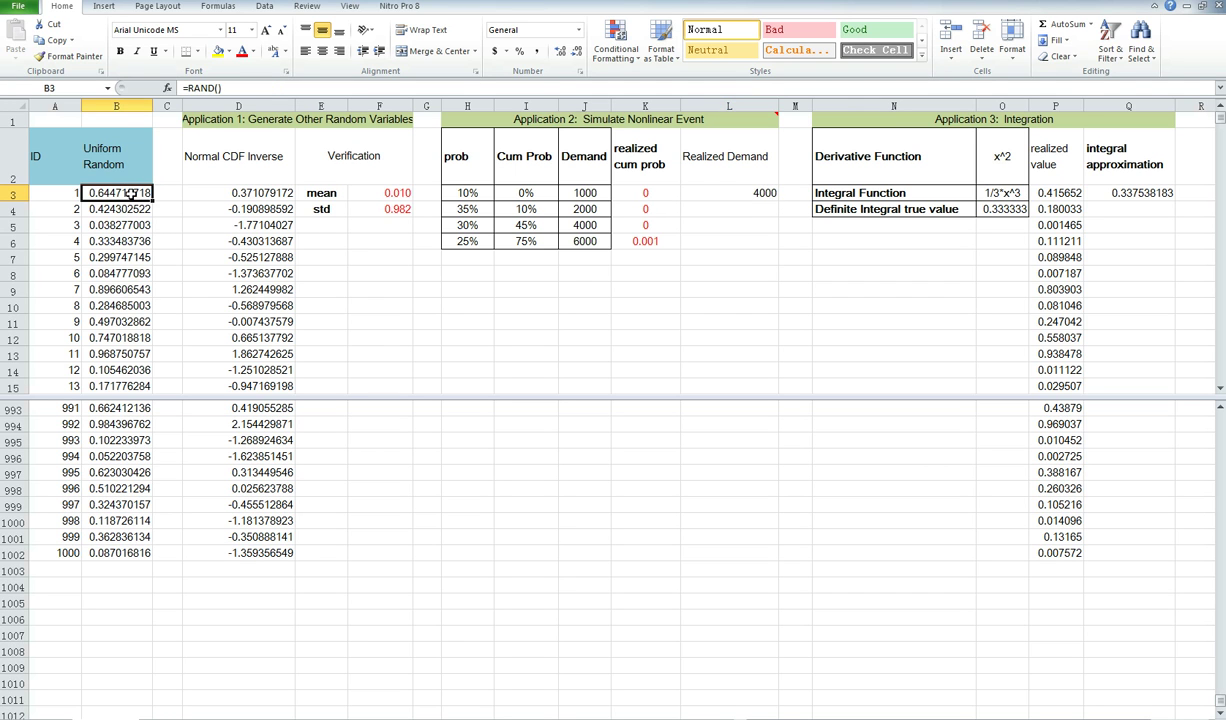
{"action": "left_click", "coordinate": [766, 192]}
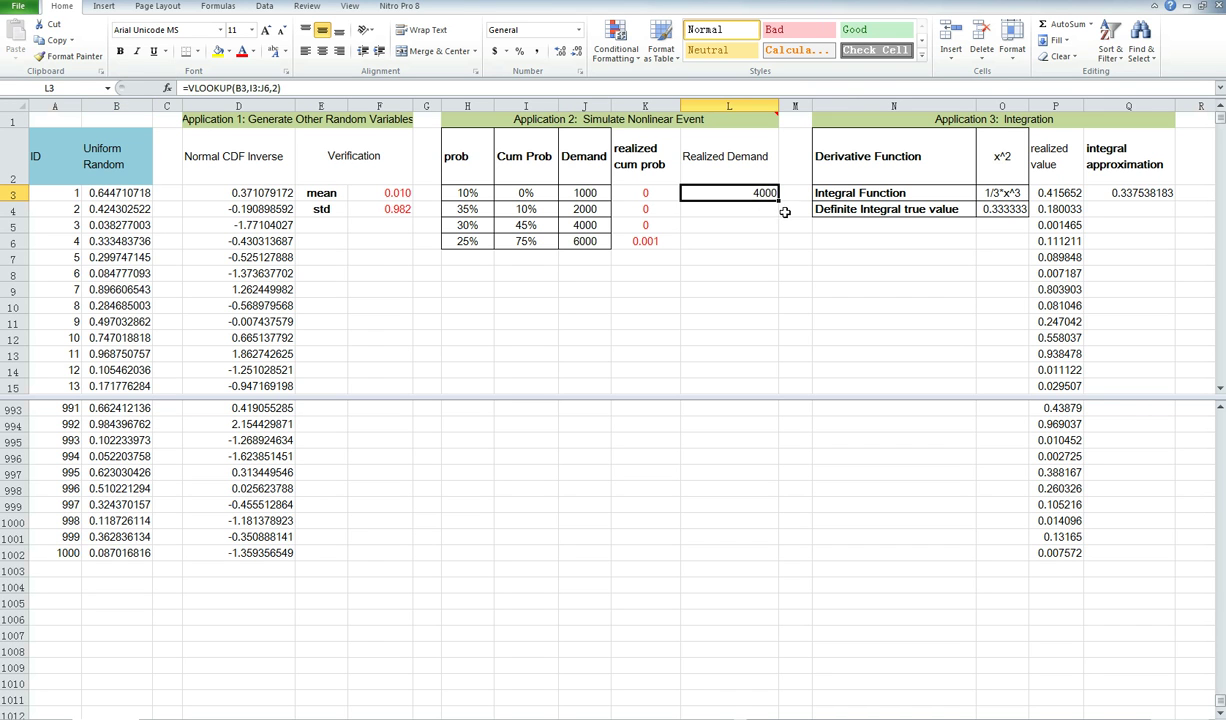
Fill L3 down to row 1002, then undo it after #N/A errors appear.
{"action": "left_click", "coordinate": [736, 556], "text": "shift"}
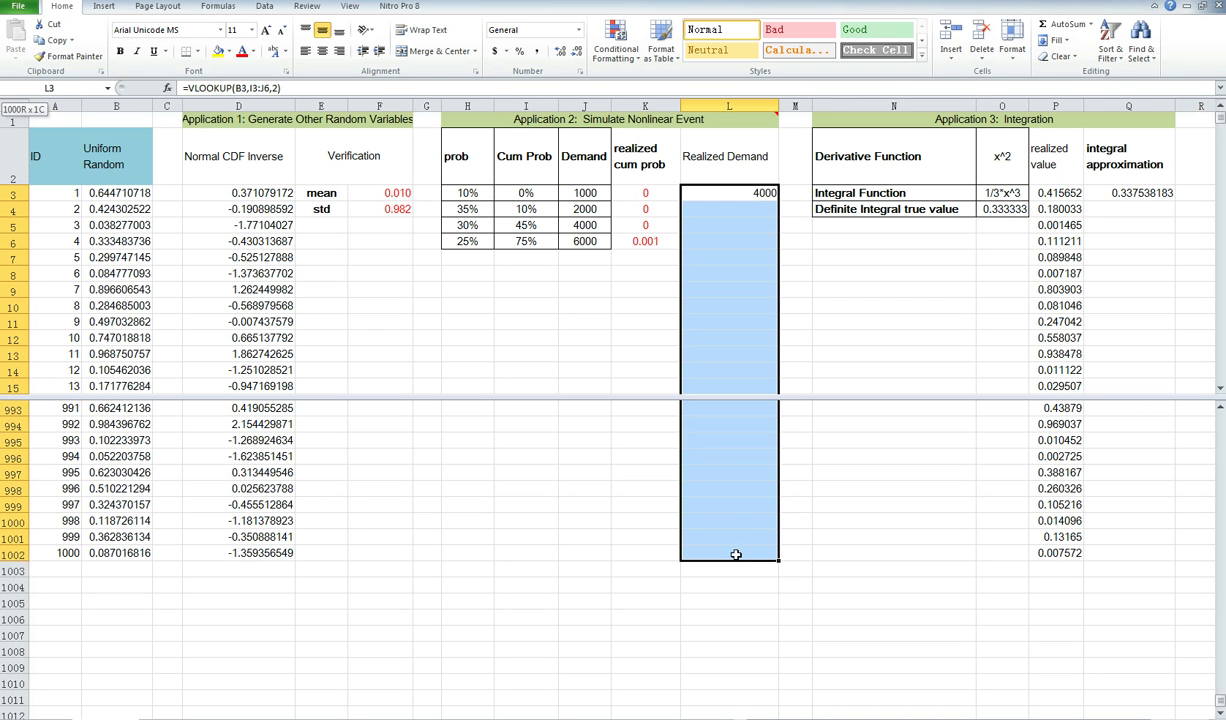
{"action": "key", "text": "ctrl+d"}
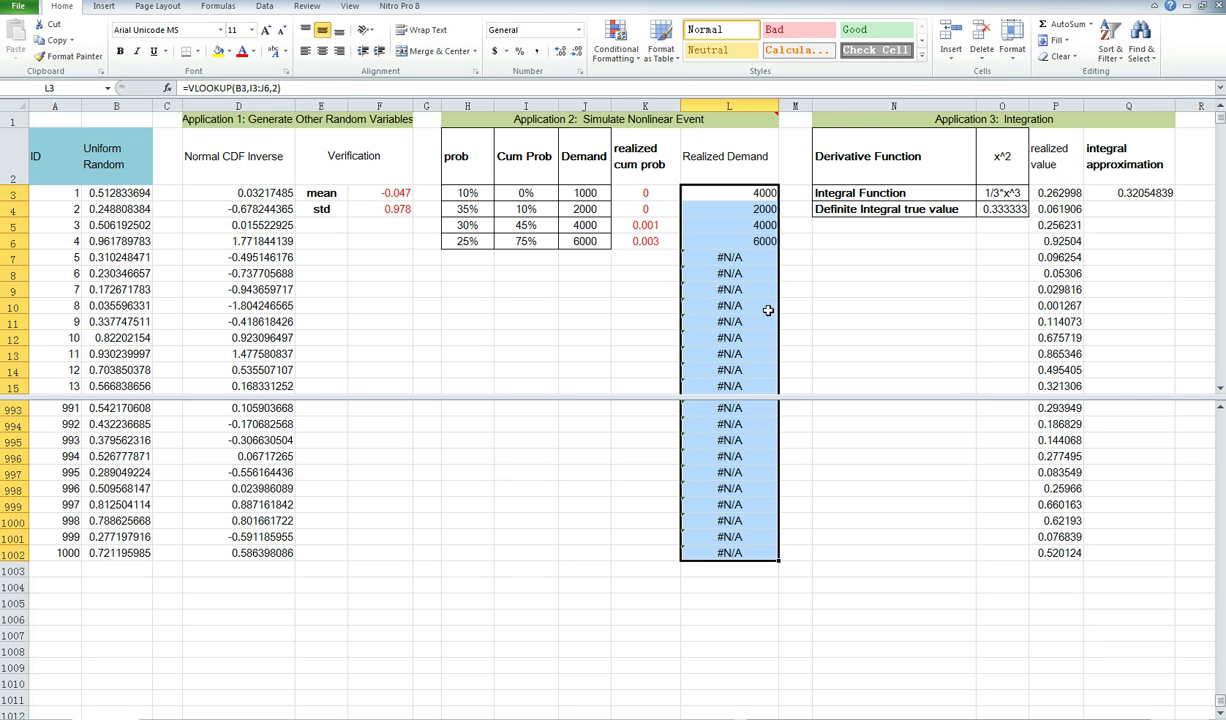
{"action": "key", "text": "ctrl+z"}
{"action": "left_click", "coordinate": [760, 192]}
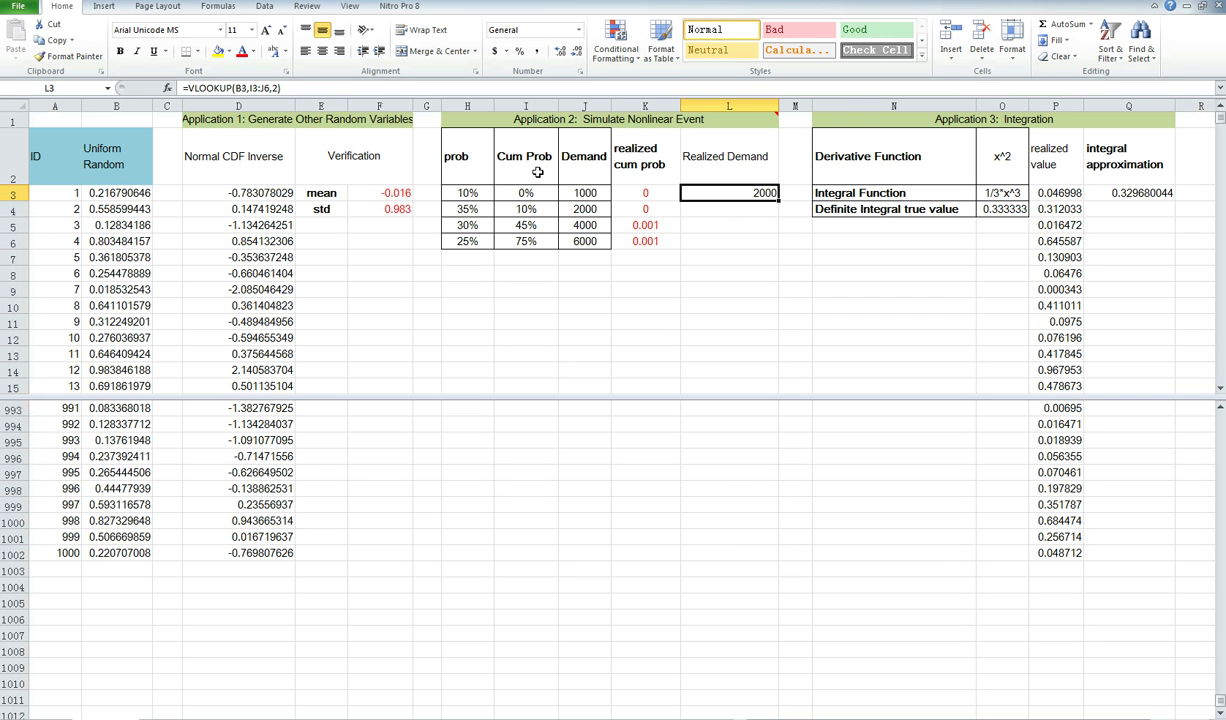
Lock L3's lookup range as $I$3:$J$6 and reselect L3 through row 1002.
{"action": "left_click", "coordinate": [249, 88]}
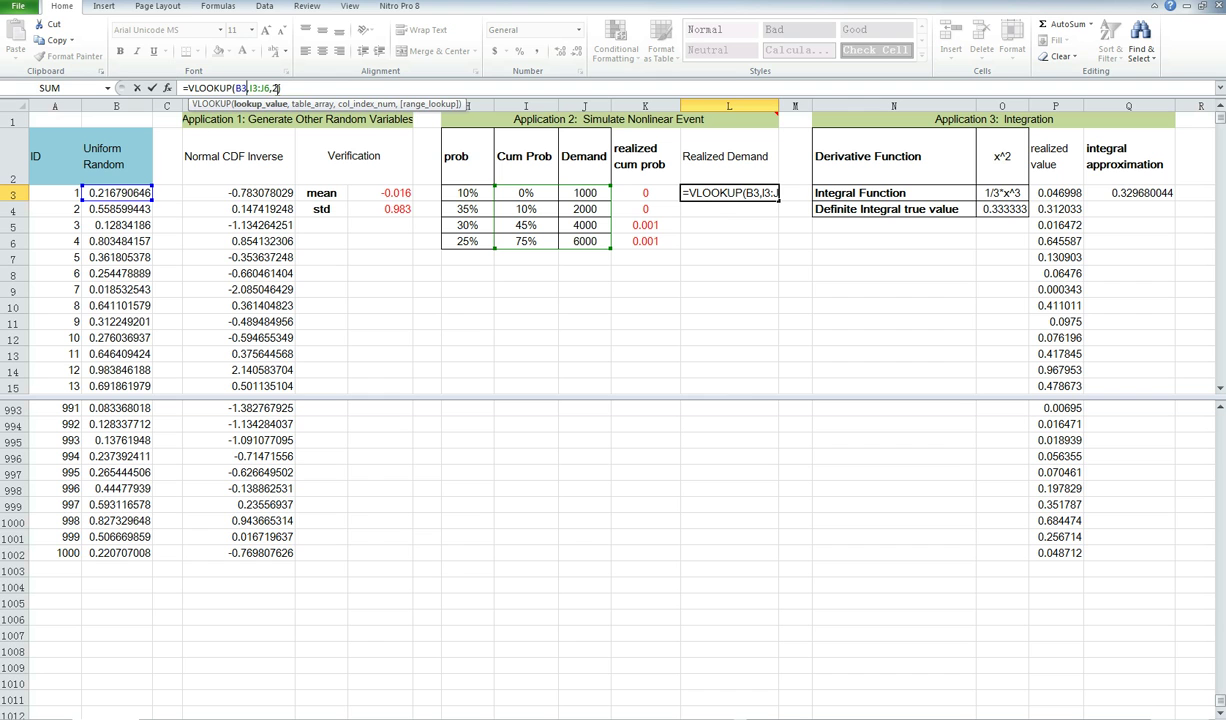
{"action": "left_click", "coordinate": [250, 88]}
{"action": "type", "text": "$"}
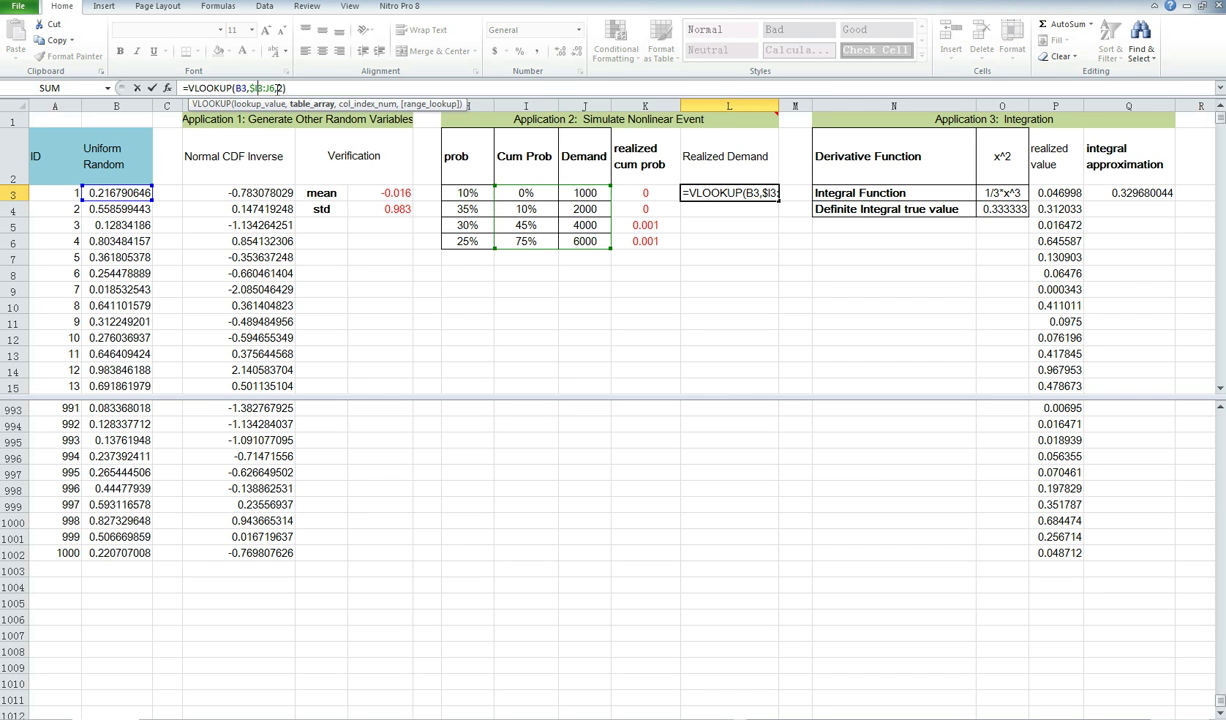
{"action": "left_click", "coordinate": [254, 88]}
{"action": "type", "text": "$"}
{"action": "left_click", "coordinate": [270, 88]}
{"action": "type", "text": "$"}
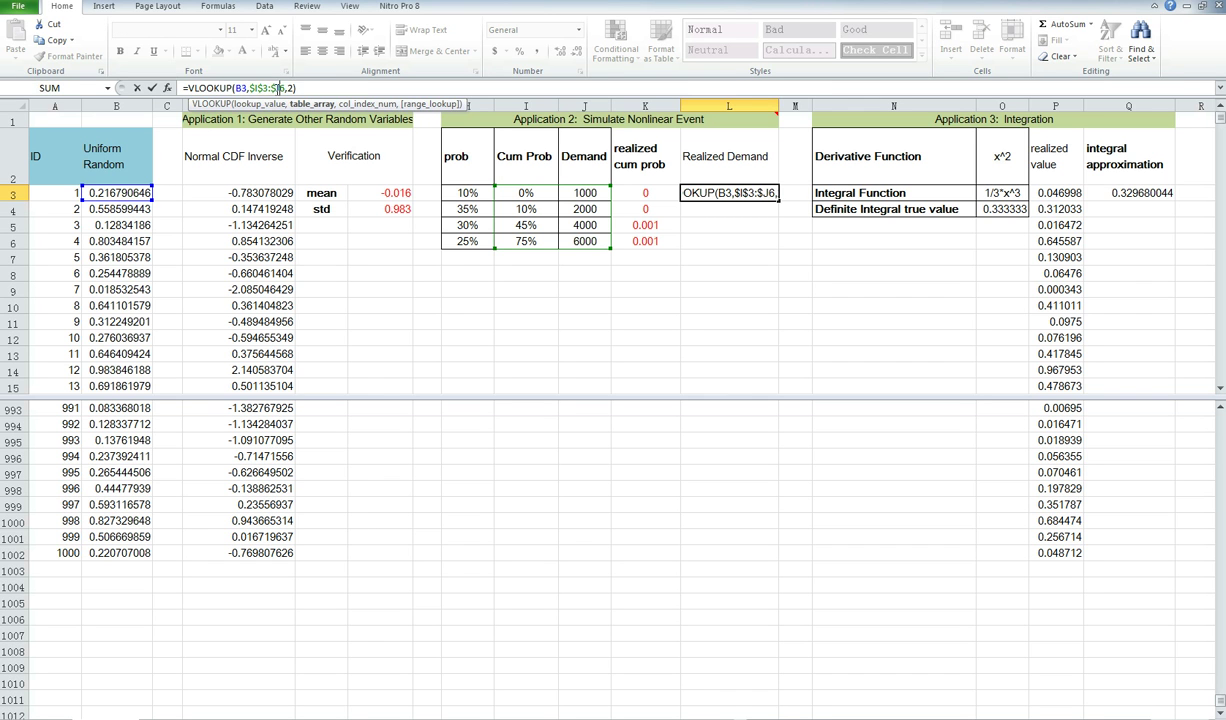
{"action": "left_click", "coordinate": [282, 88]}
{"action": "type", "text": "$"}
{"action": "key", "text": "Return"}
{"action": "left_click", "coordinate": [721, 190]}
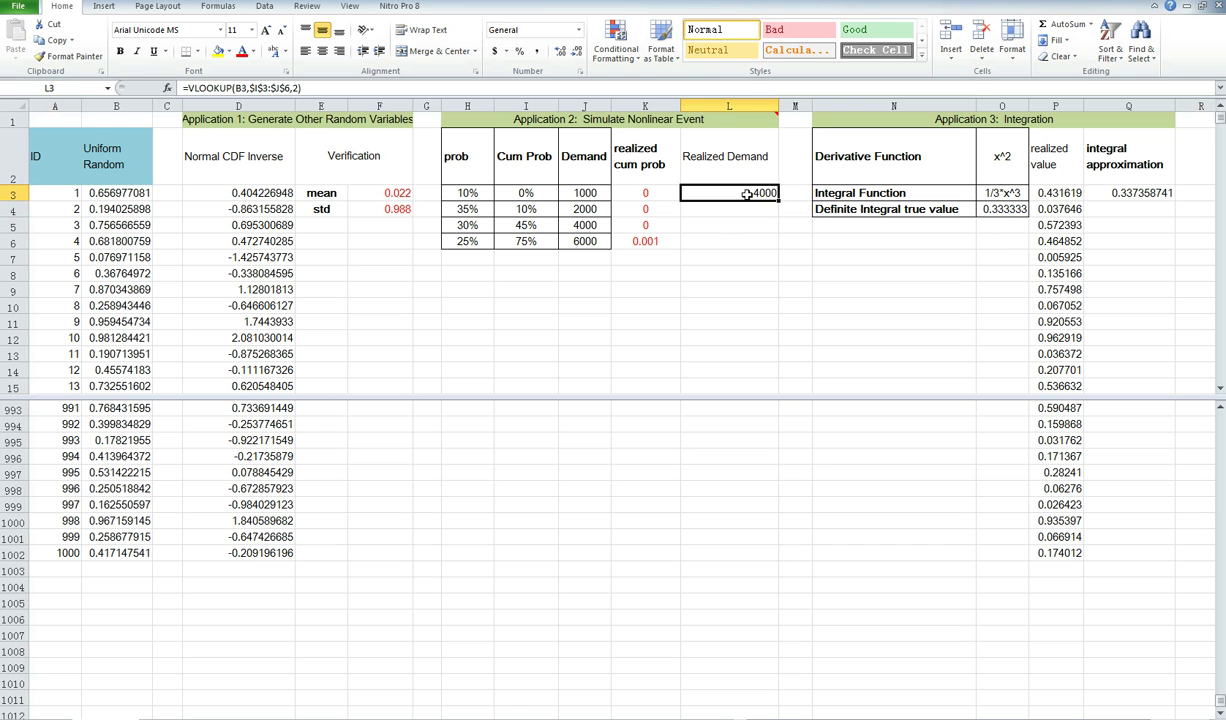
{"action": "left_click", "coordinate": [739, 546], "text": "shift"}
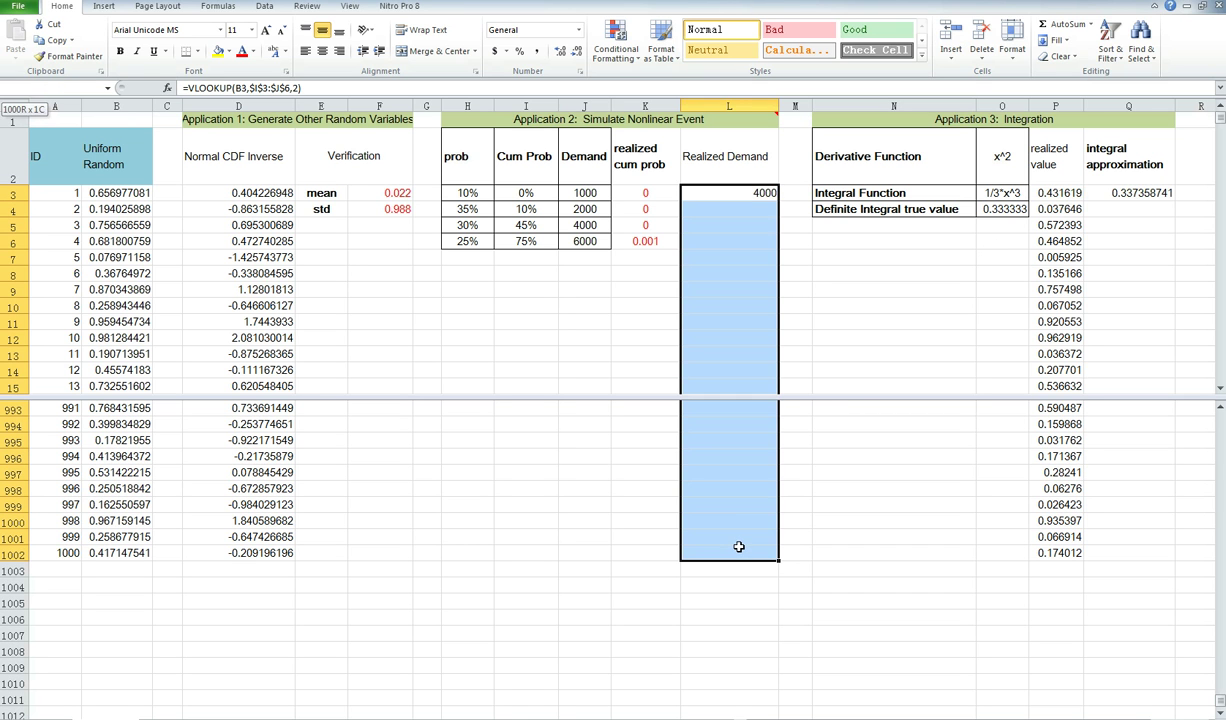
Fill the locked VLOOKUP down; compare realized cum prob 0, 0.107, 0.439, 0.755 to targets.
{"action": "key", "text": "ctrl+d"}
{"action": "left_click", "coordinate": [643, 225]}
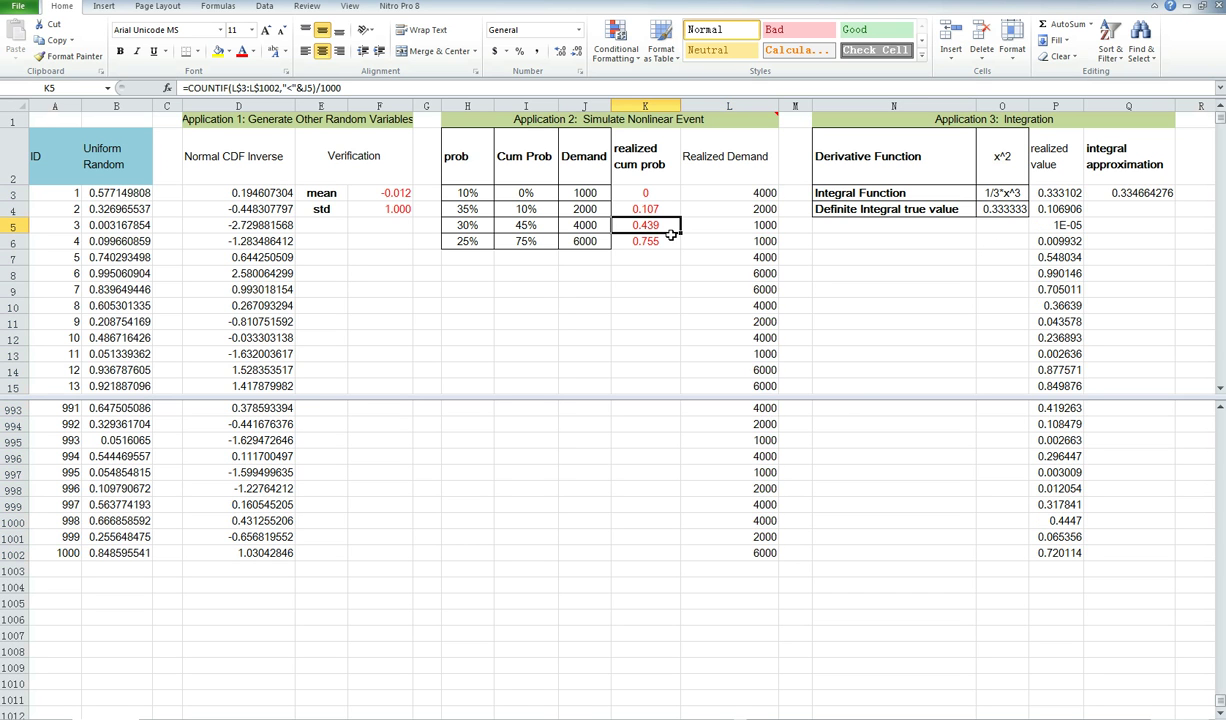
{"action": "left_click_drag", "start_coordinate": [648, 190], "coordinate": [646, 241]}
{"action": "left_click", "coordinate": [650, 212]}
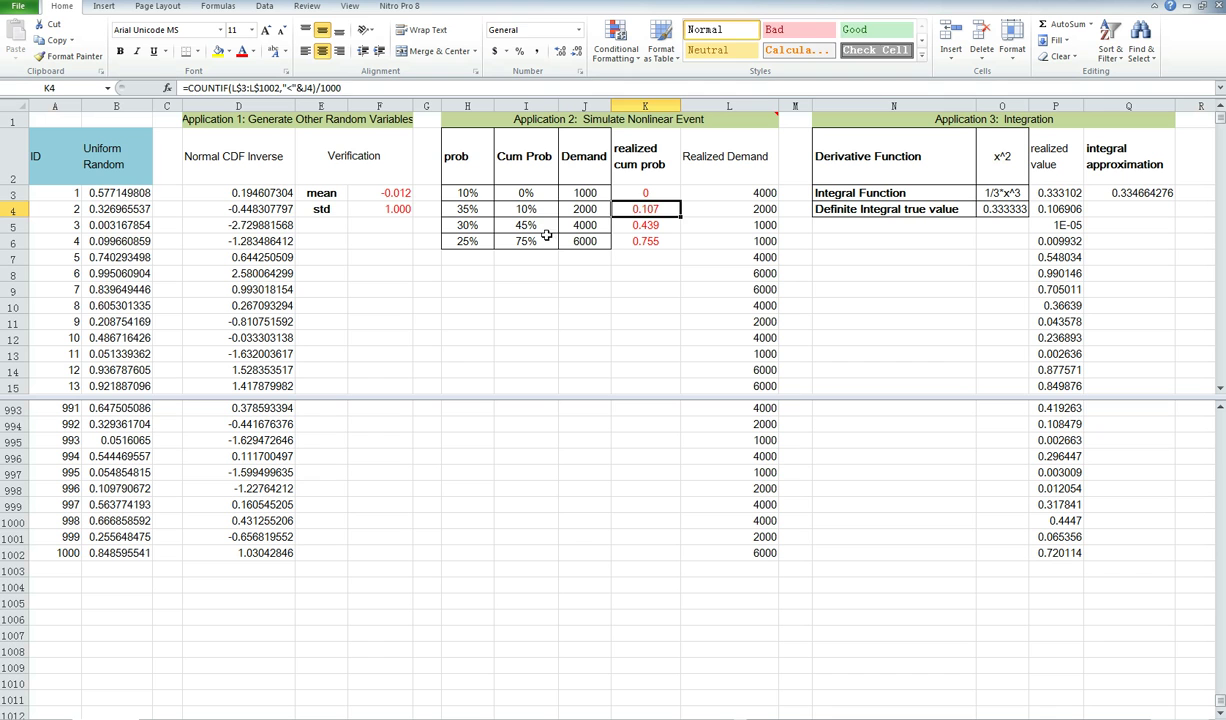
{"action": "left_click", "coordinate": [522, 209]}
{"action": "left_click", "coordinate": [645, 225]}
{"action": "left_click", "coordinate": [529, 241]}
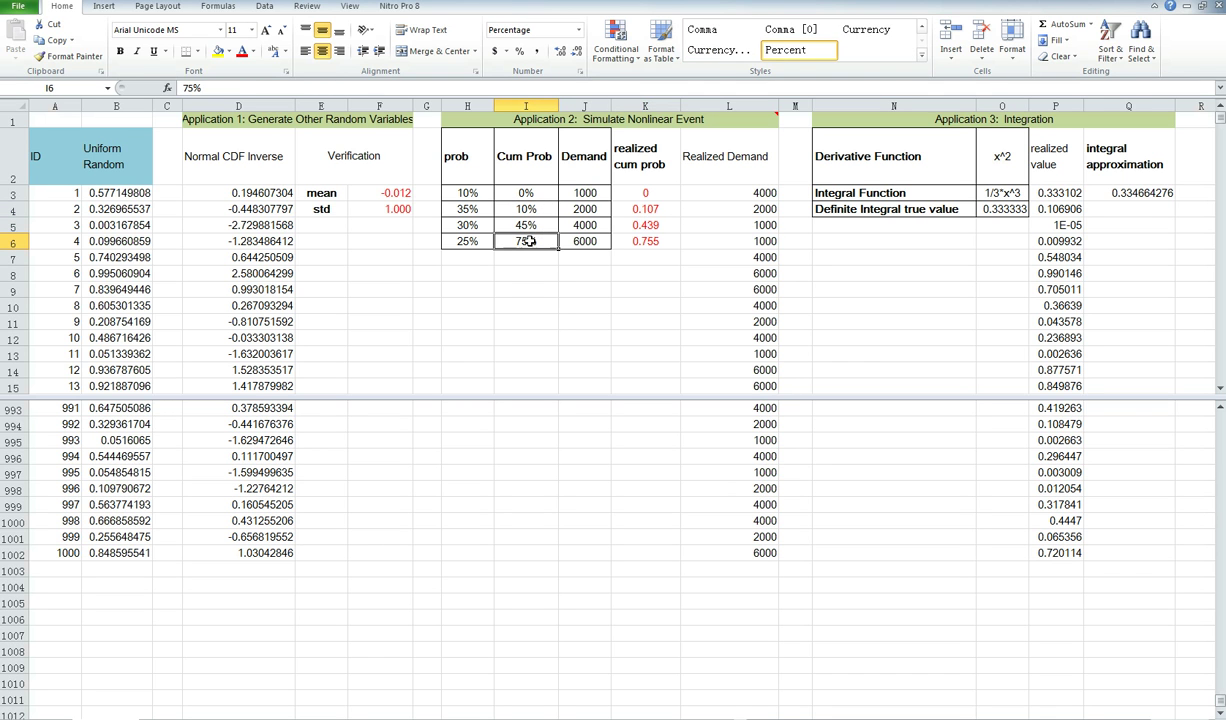
{"action": "left_click_drag", "start_coordinate": [630, 238], "coordinate": [648, 208]}
Check the copied VLOOKUP formulas in L4, L8 and near the bottom.
{"action": "left_click", "coordinate": [717, 209]}
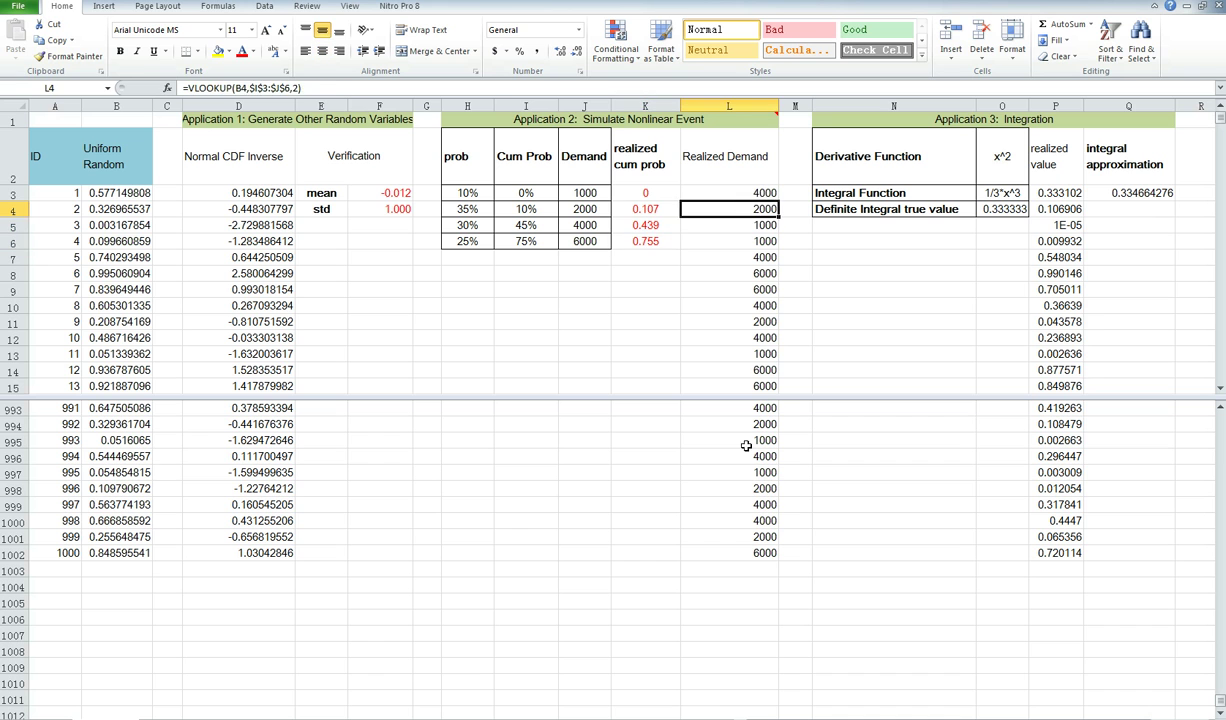
{"action": "left_click", "coordinate": [714, 460]}
{"action": "left_click", "coordinate": [701, 267]}
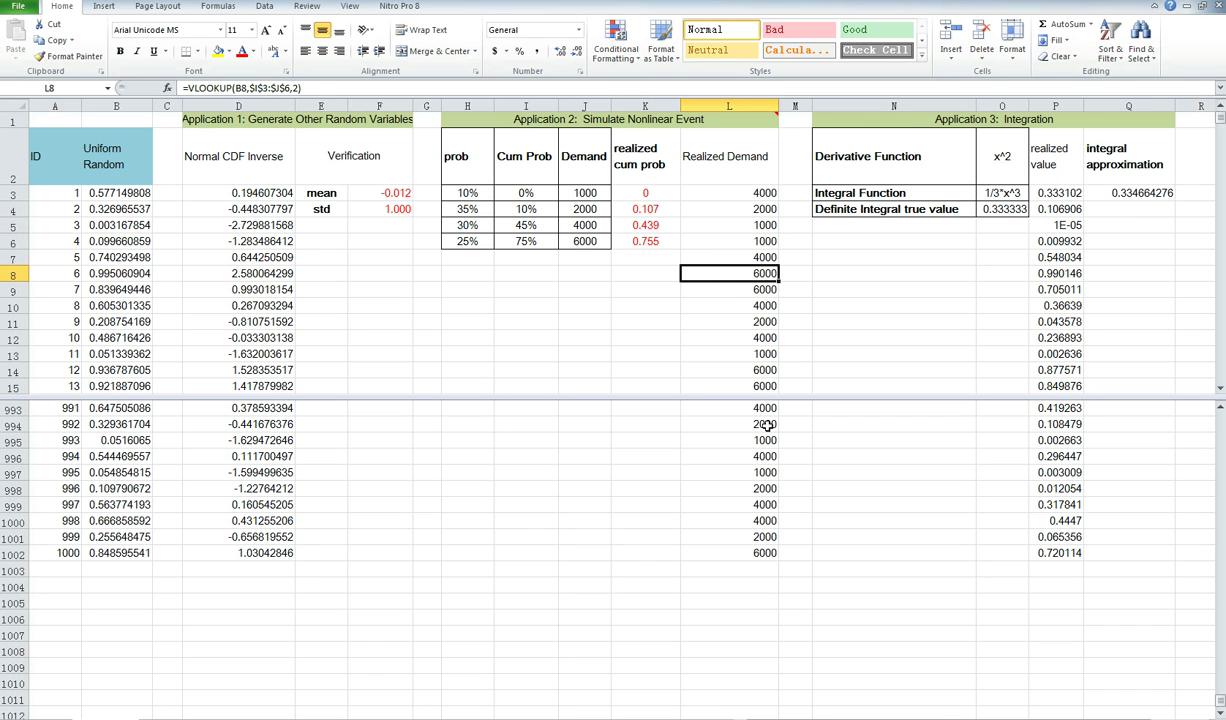